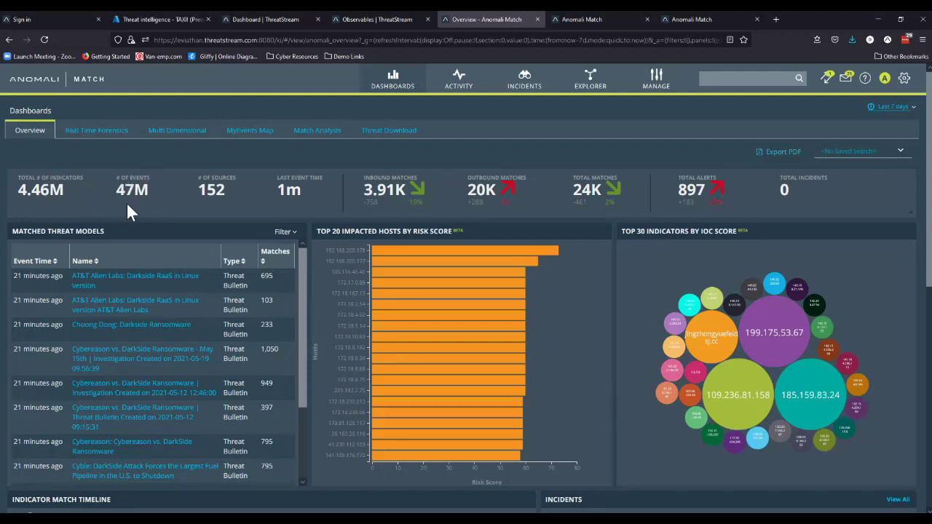
Set the Overview dashboard's time range to the last 24 hours
click(886, 111)
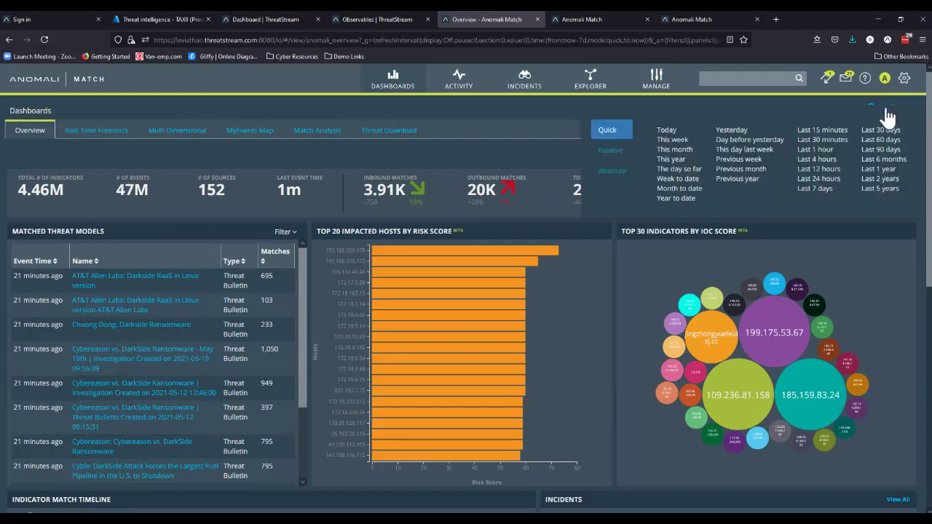
click(812, 179)
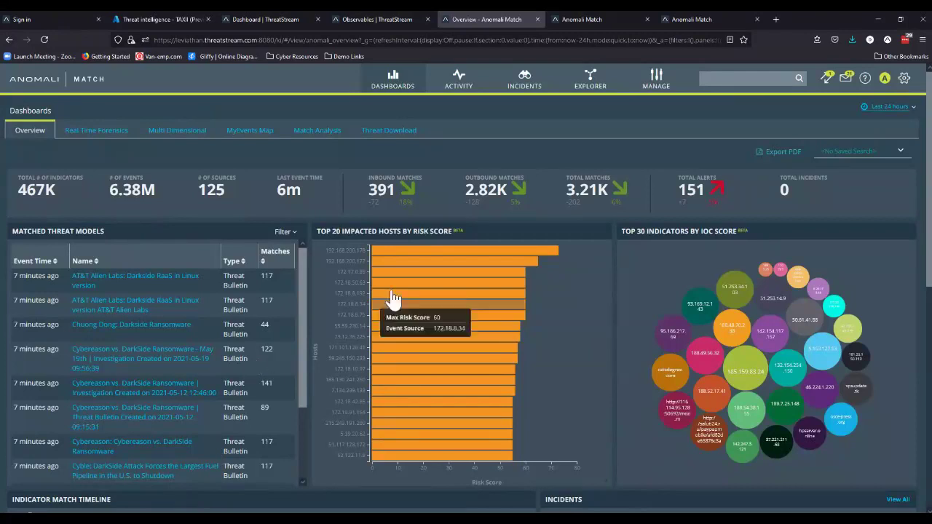
In the Universal Link settings, view the form for adding an Azure Sentinel log source and cancel it
click(684, 20)
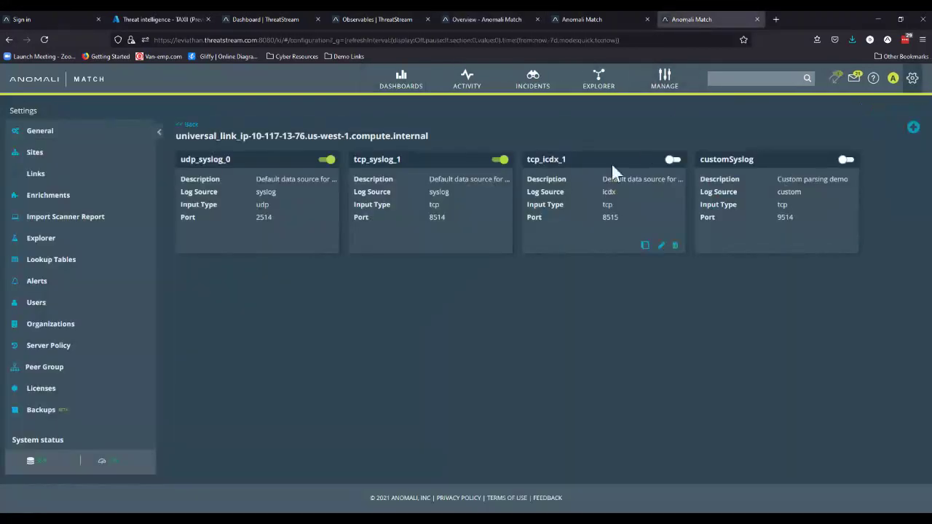
mouse_move(207, 157)
click(914, 128)
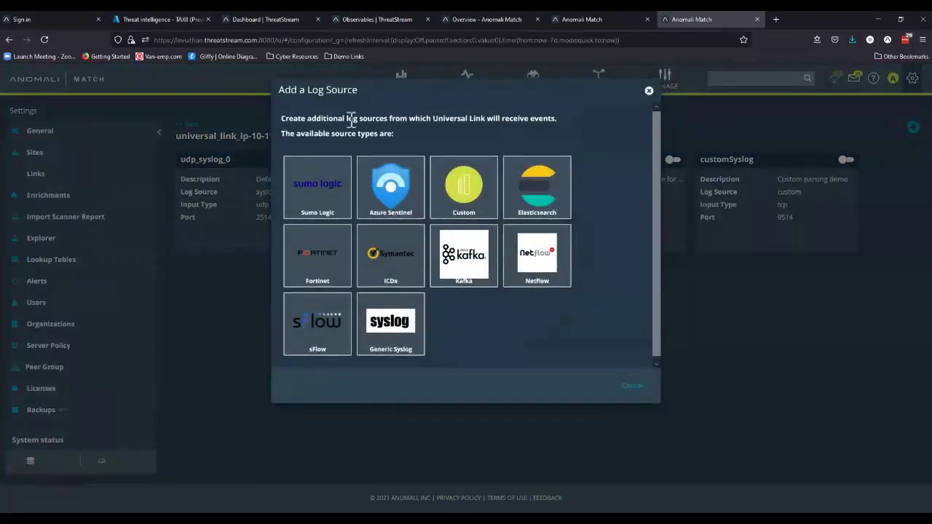
click(396, 189)
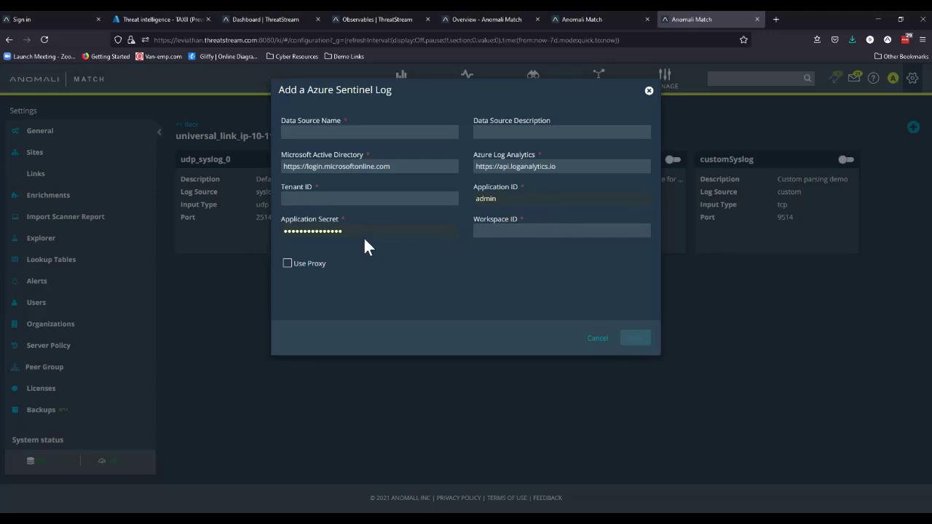
click(597, 339)
Set the Overview dashboard in the Universal Link tab to the last 1 year and check the active observables total in ThreatStream
click(403, 87)
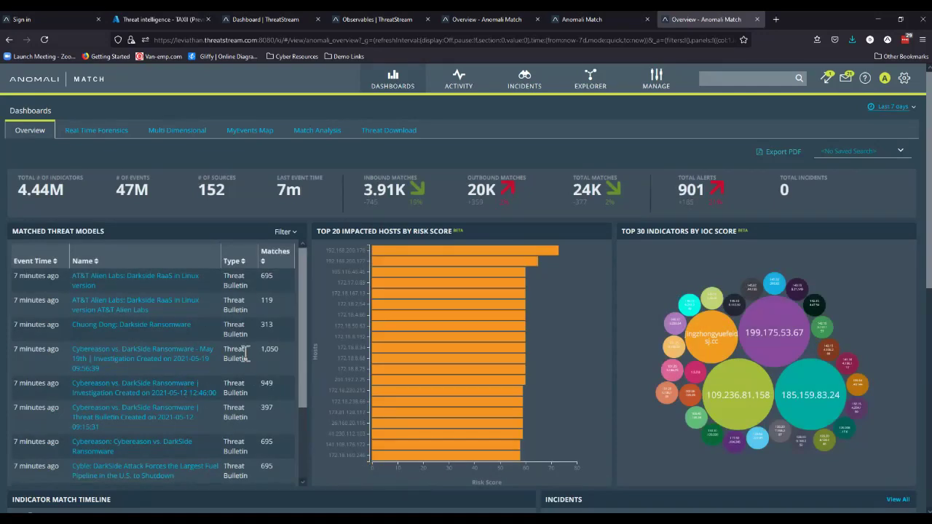
click(893, 107)
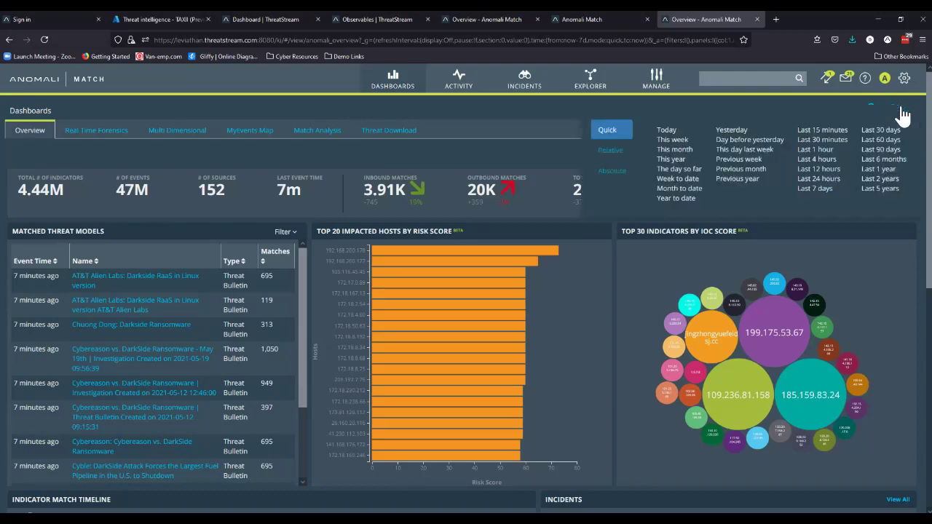
click(880, 170)
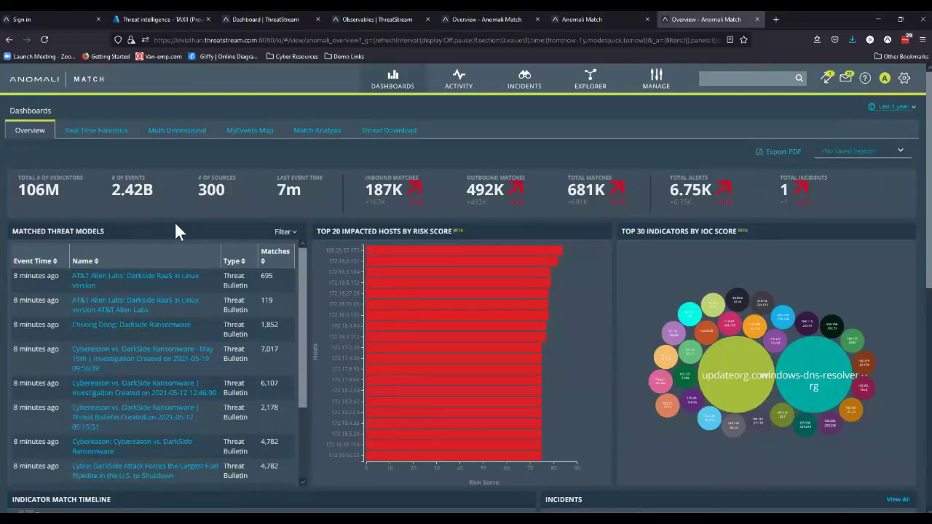
click(353, 20)
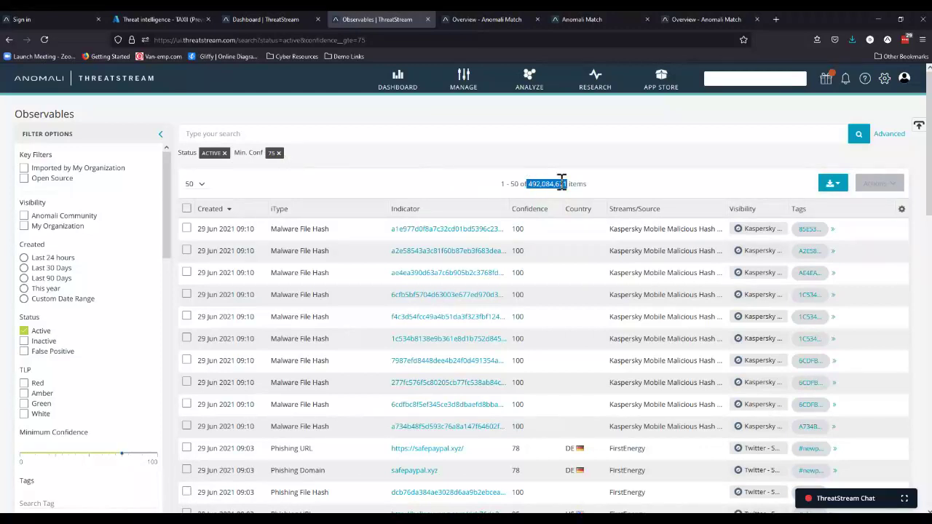
Return to the Overview dashboard covering the last 24 hours and filter the matched threat models to Actor
click(503, 19)
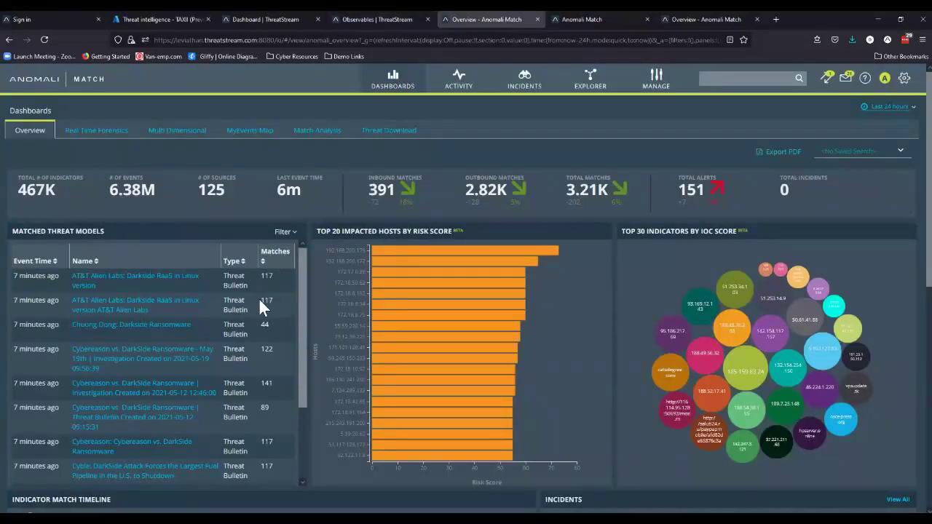
click(284, 232)
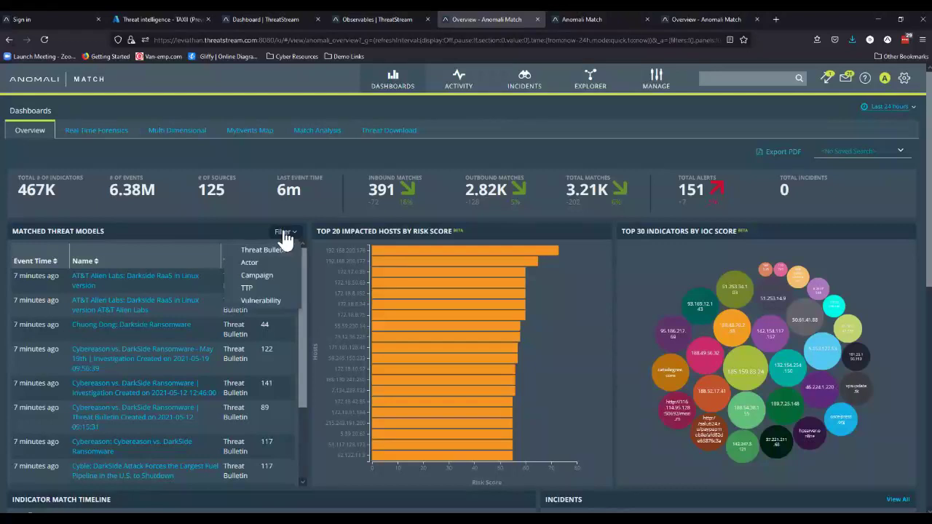
click(275, 263)
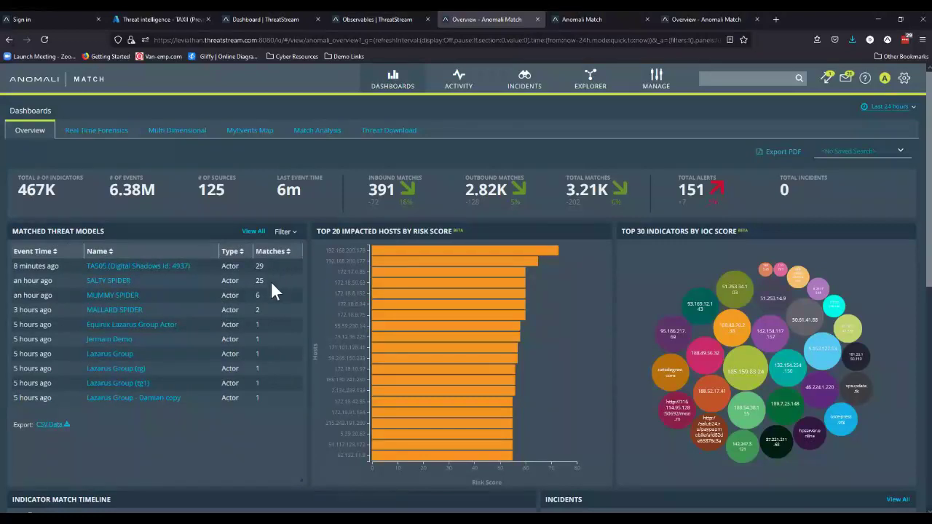
Open the Lazarus Group actor and examine its associated IOC count and matched event
click(117, 355)
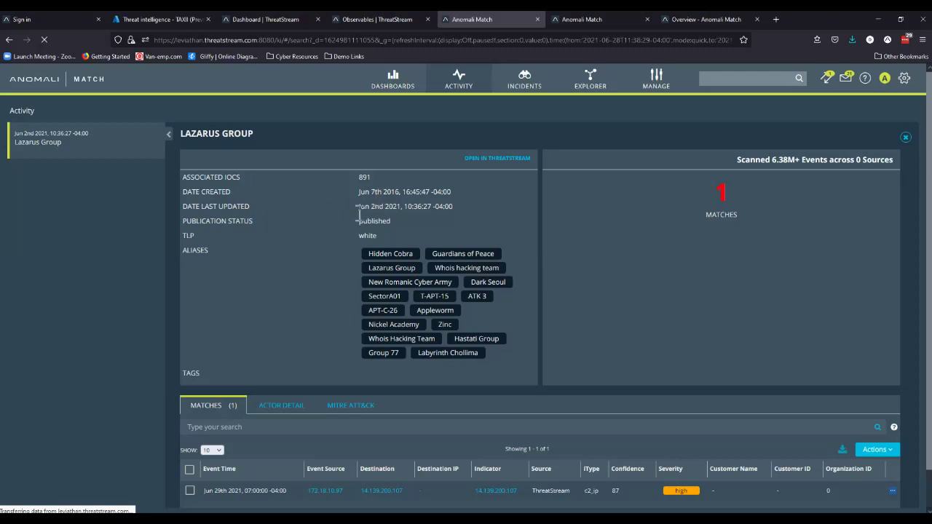
double_click(362, 176)
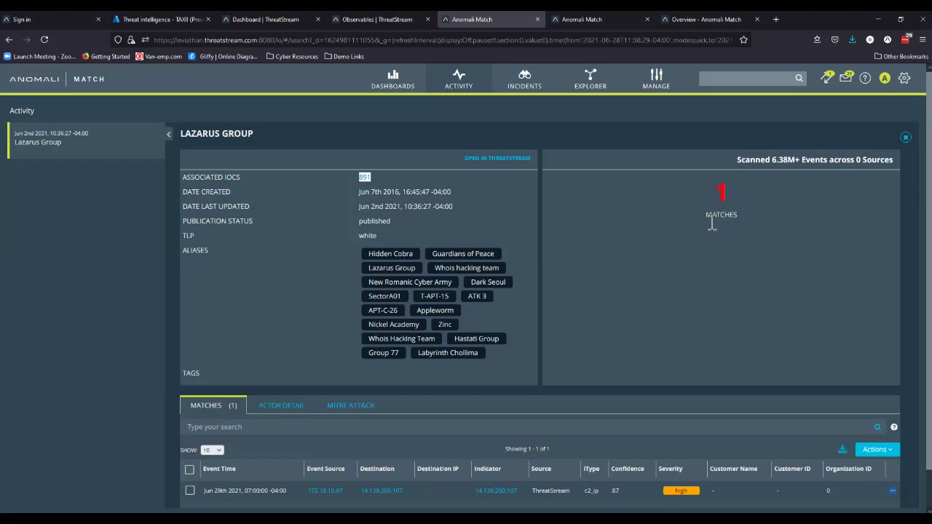
scroll(271, 347, down, 1)
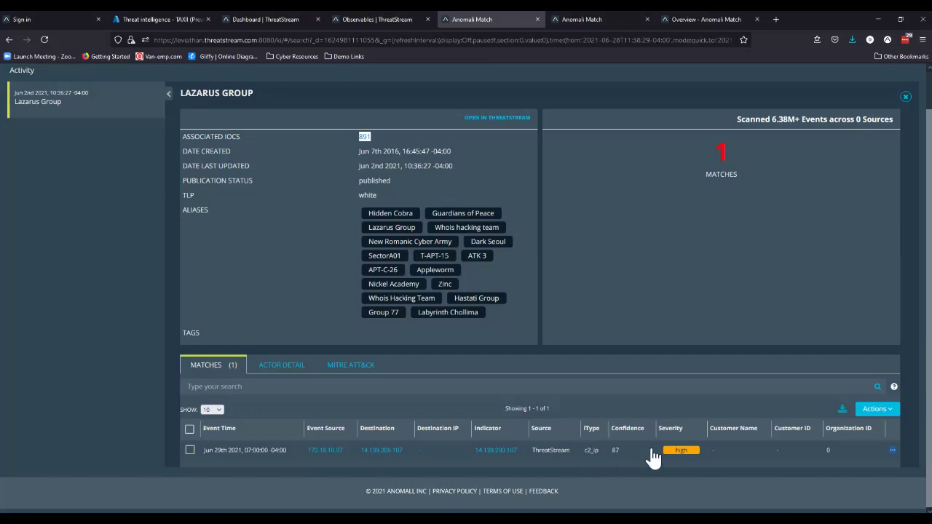
View the asset details and raw logs of the Lazarus Group match, and close the details
click(894, 452)
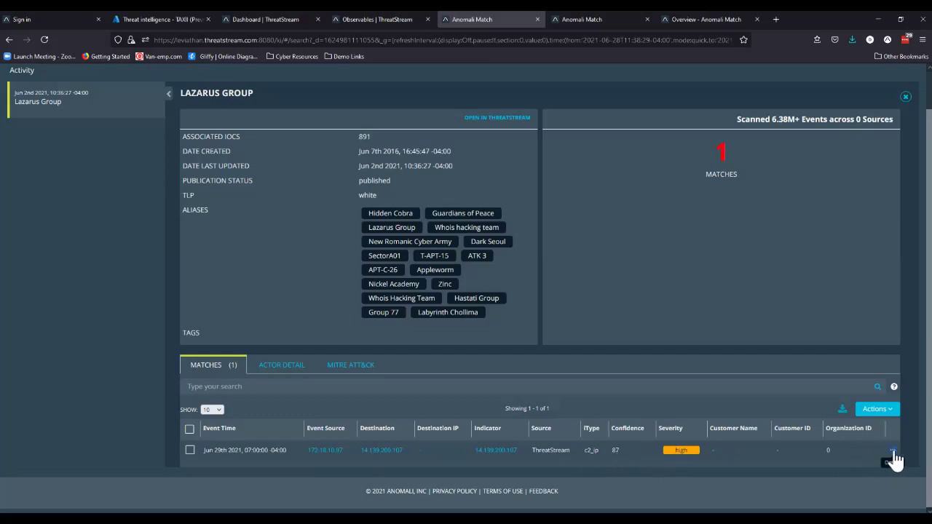
click(892, 462)
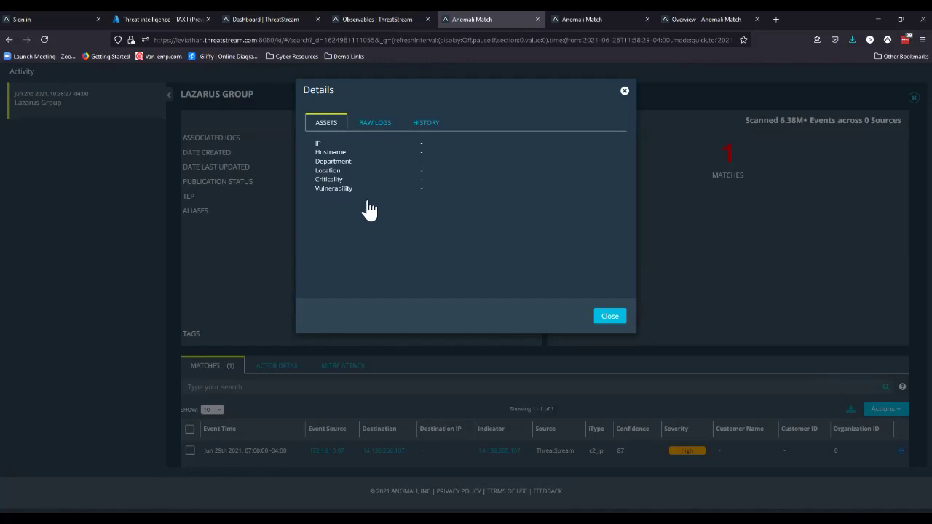
click(376, 127)
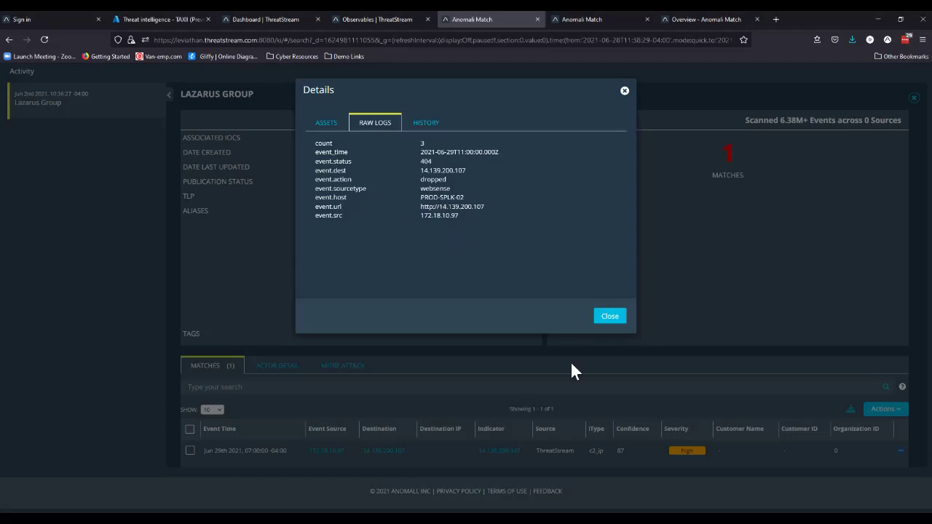
click(613, 318)
click(543, 426)
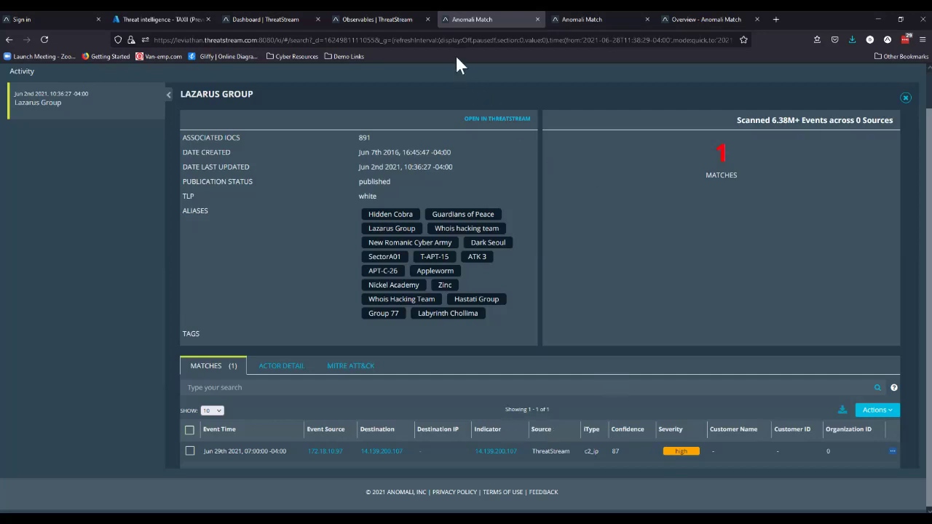
Return to the Overview dashboard and set its time range to the last 1 year
scroll(477, 73, up, 2)
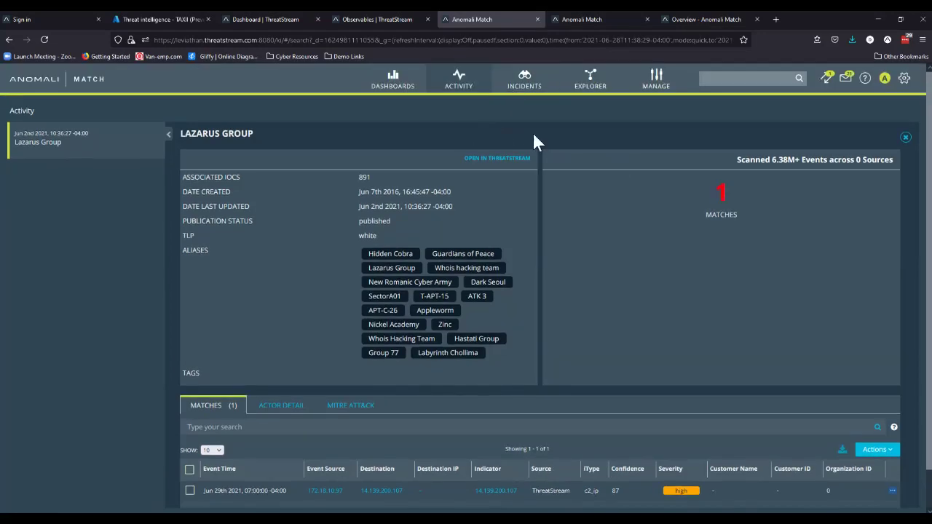
click(393, 81)
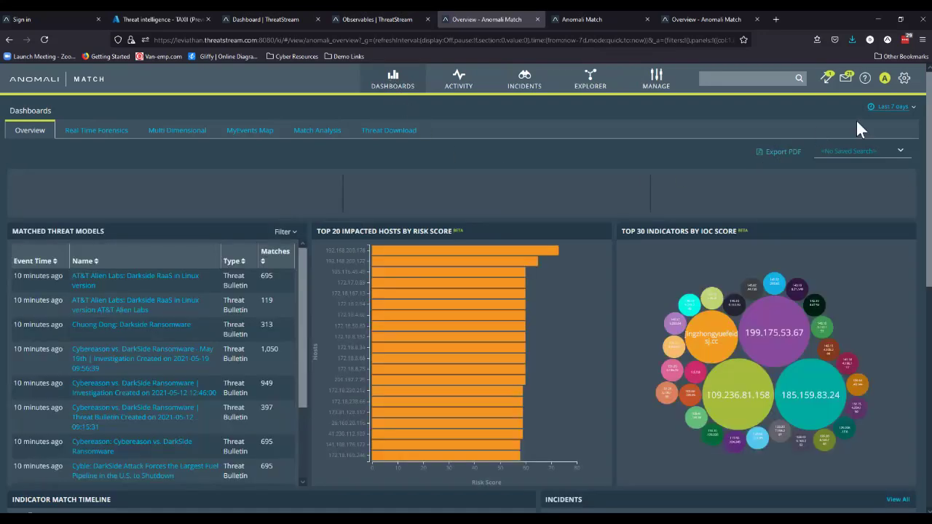
click(881, 108)
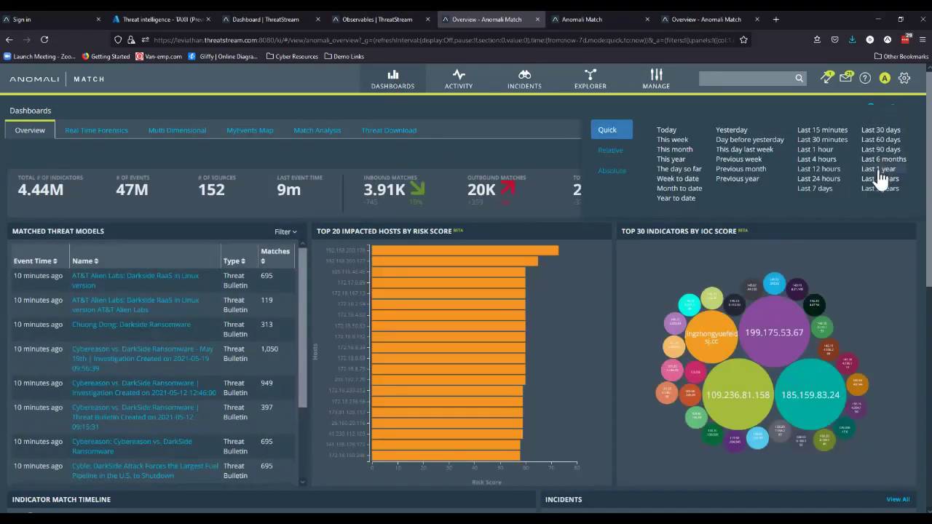
click(879, 170)
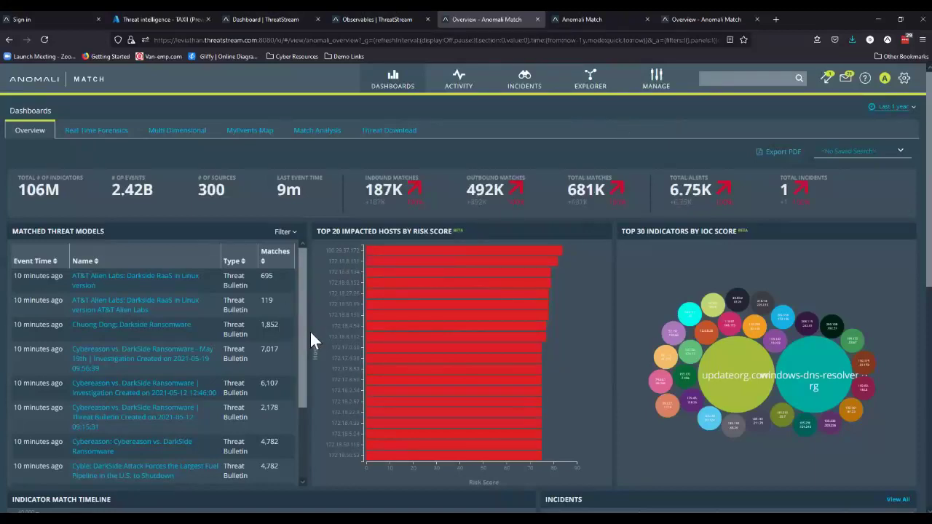
Examine the indicator match timeline, incidents, matches by threat type and top originating countries on the Overview dashboard
scroll(310, 332, down, 2)
scroll(310, 333, down, 5)
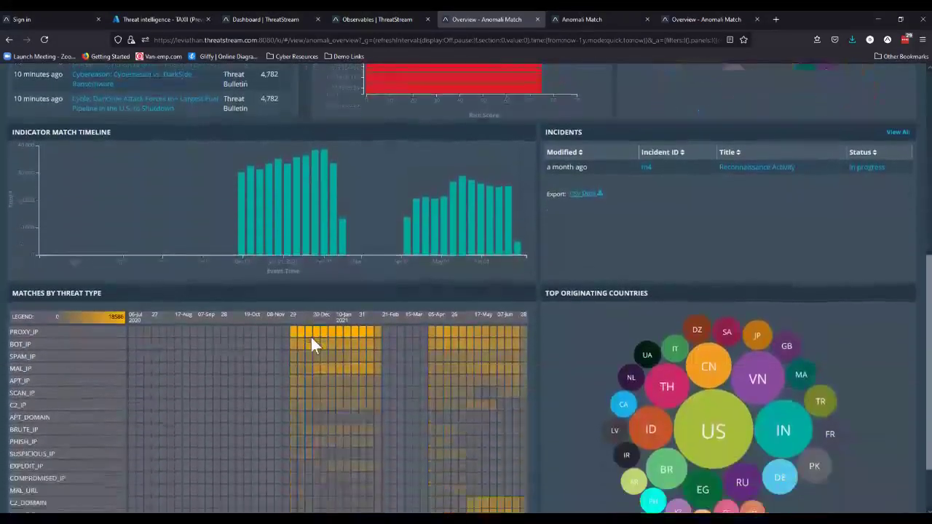
scroll(305, 384, down, 1)
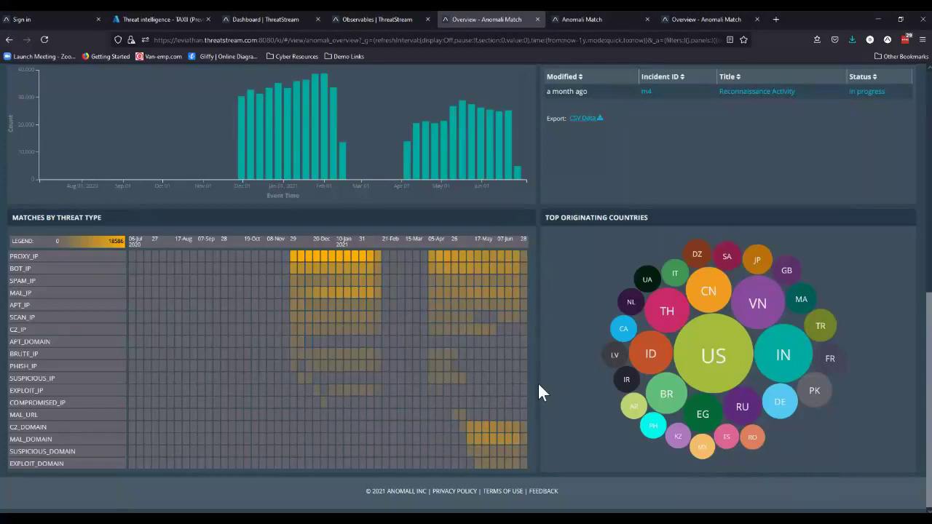
scroll(529, 406, up, 1)
scroll(531, 401, up, 6)
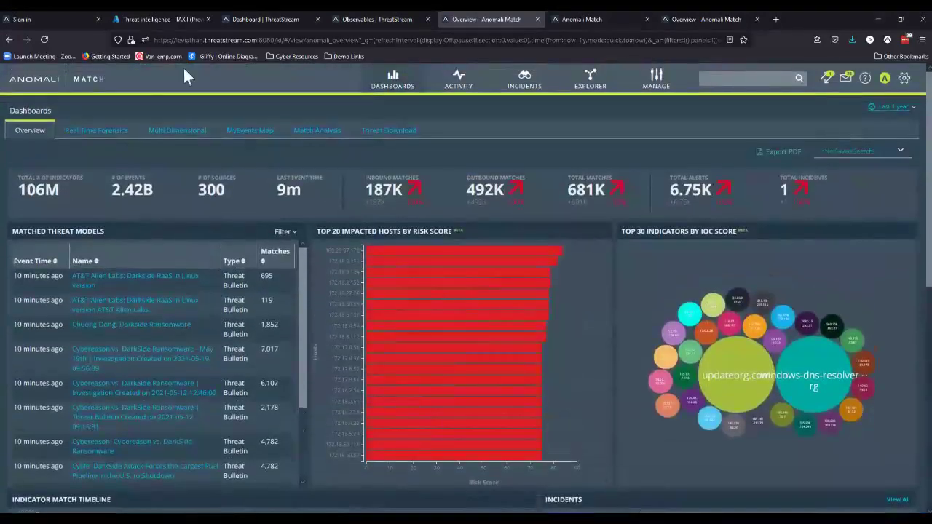
Open the Match Analysis dashboard and review matches over time, by feed and by iType
click(305, 133)
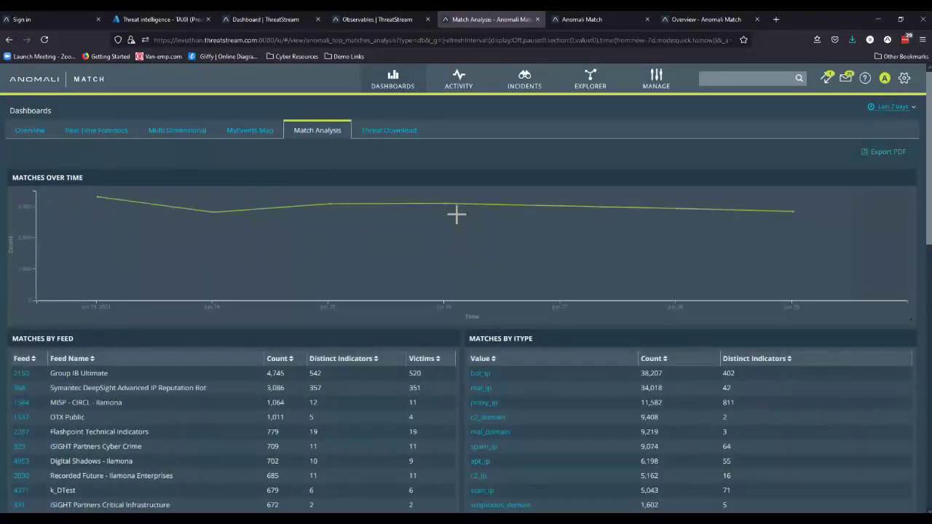
scroll(795, 273, down, 2)
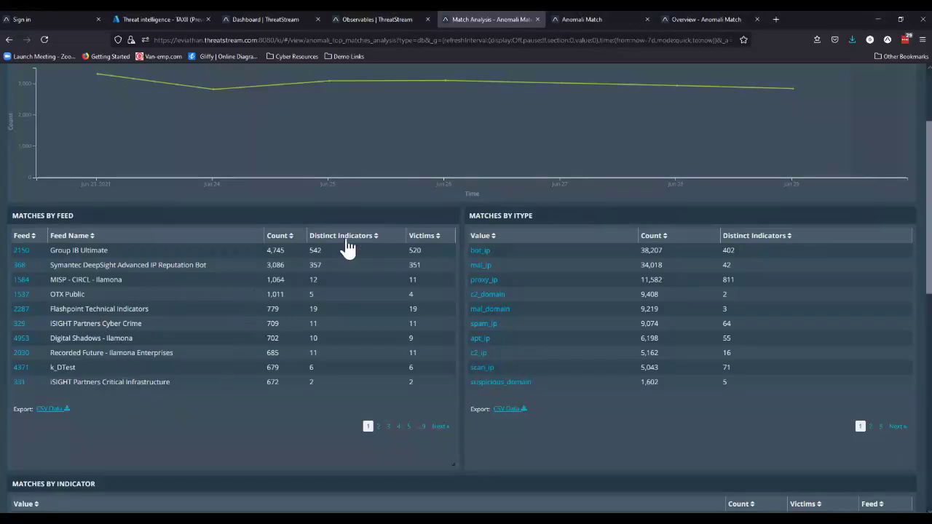
scroll(349, 244, up, 3)
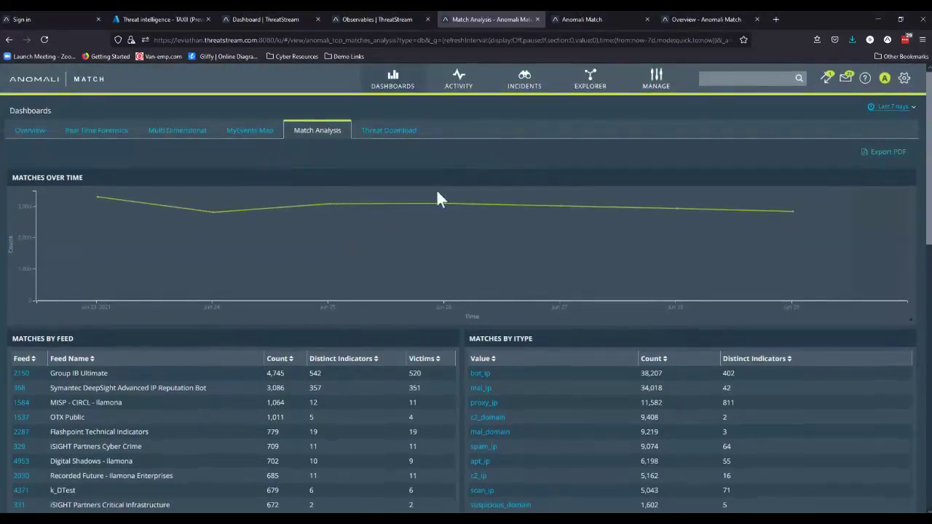
From the Overview dashboard, open the asset history of the top impacted host, 192.168.200.178
click(31, 132)
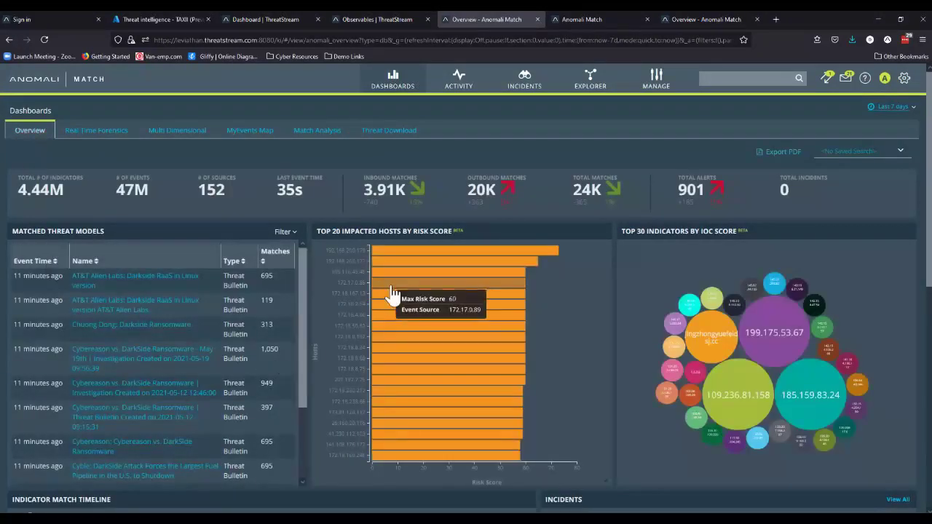
mouse_move(406, 259)
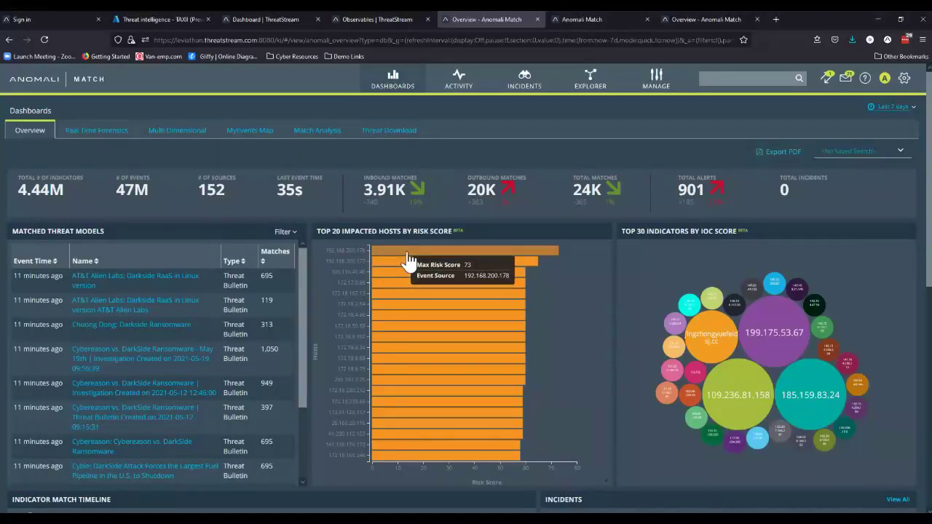
click(407, 253)
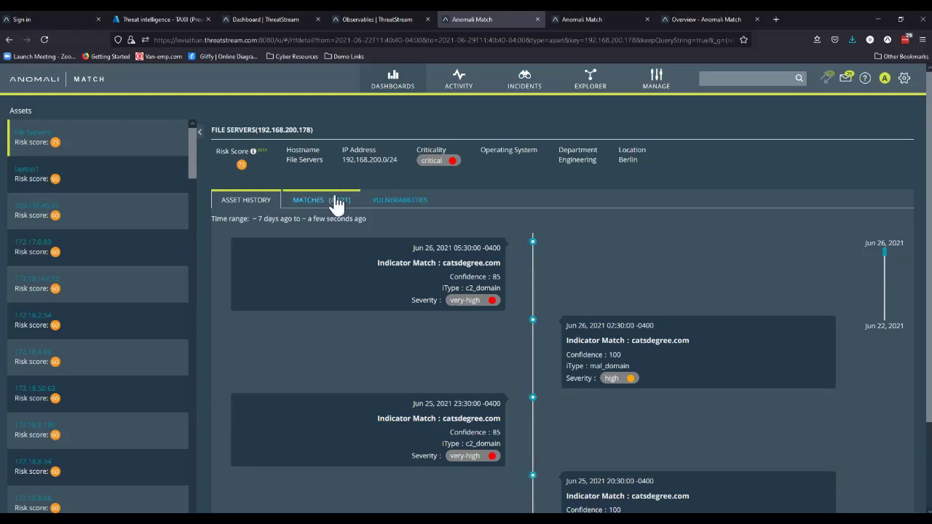
Leave the host's asset history and open the Assets management page
click(393, 83)
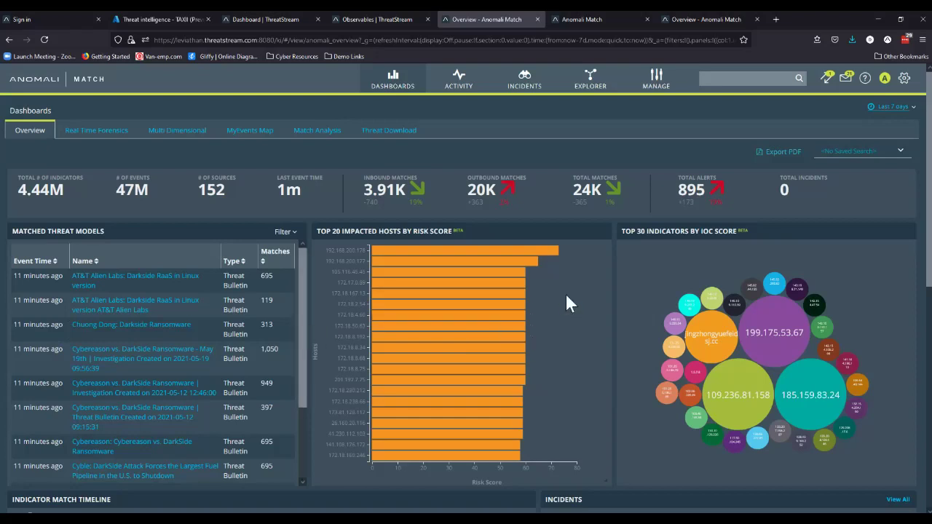
mouse_move(658, 89)
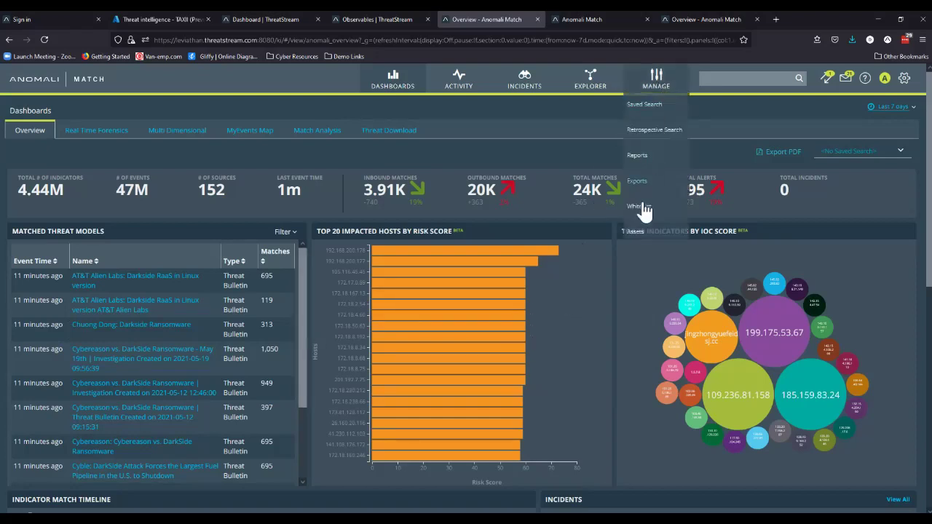
click(635, 238)
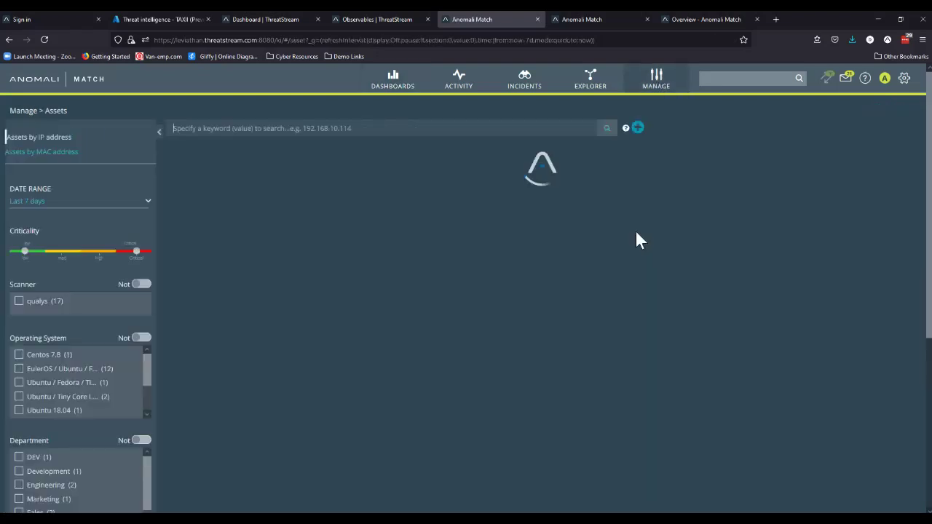
Review the asset inventory and its filters for operating system, department, location and vulnerability
scroll(135, 234, down, 2)
scroll(132, 318, down, 2)
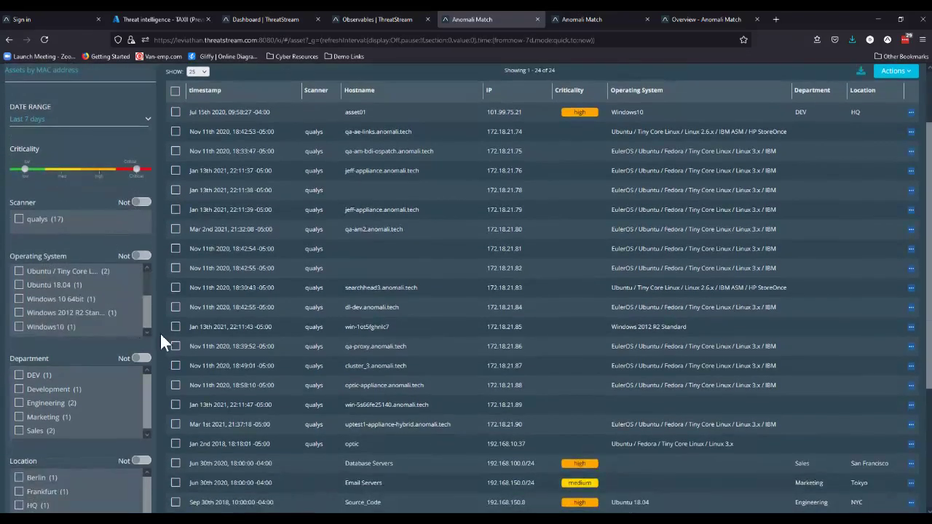
scroll(160, 333, down, 5)
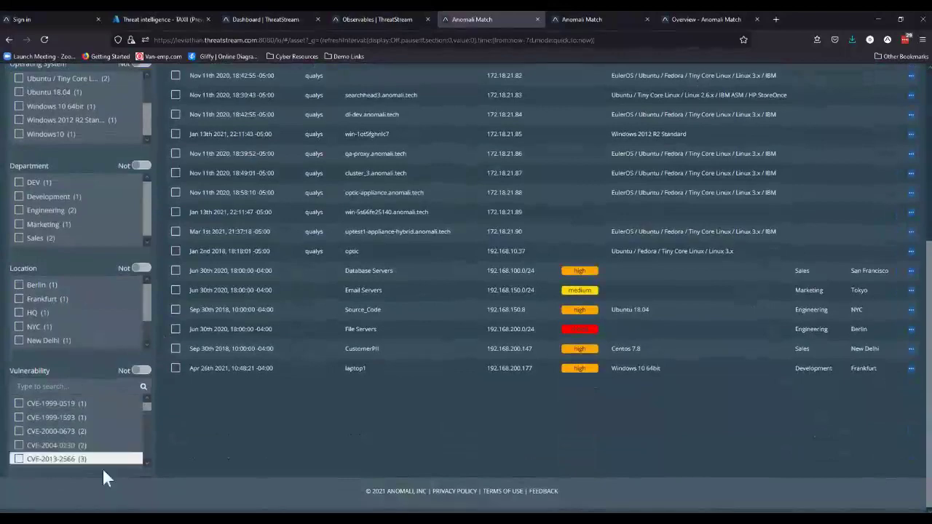
scroll(166, 373, up, 7)
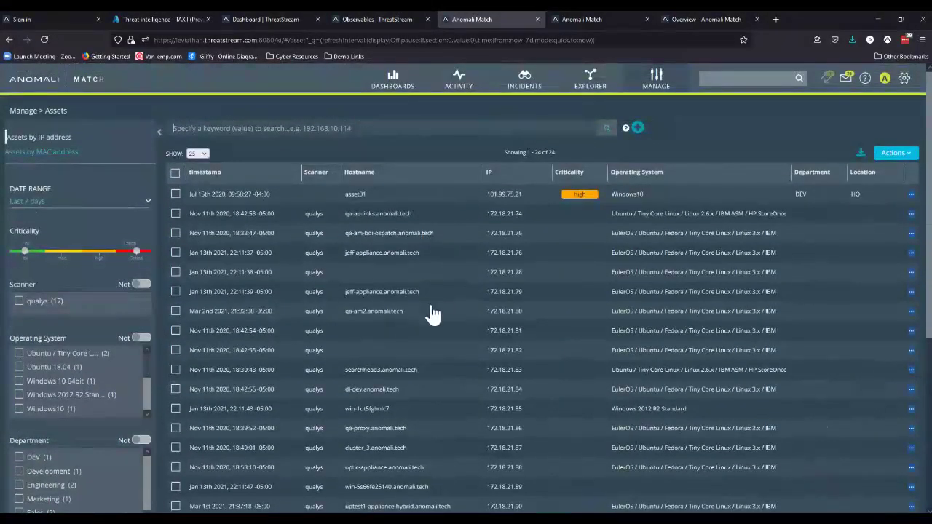
Review the options for importing new assets, including the scanner setup form, and close them without adding anything
click(637, 127)
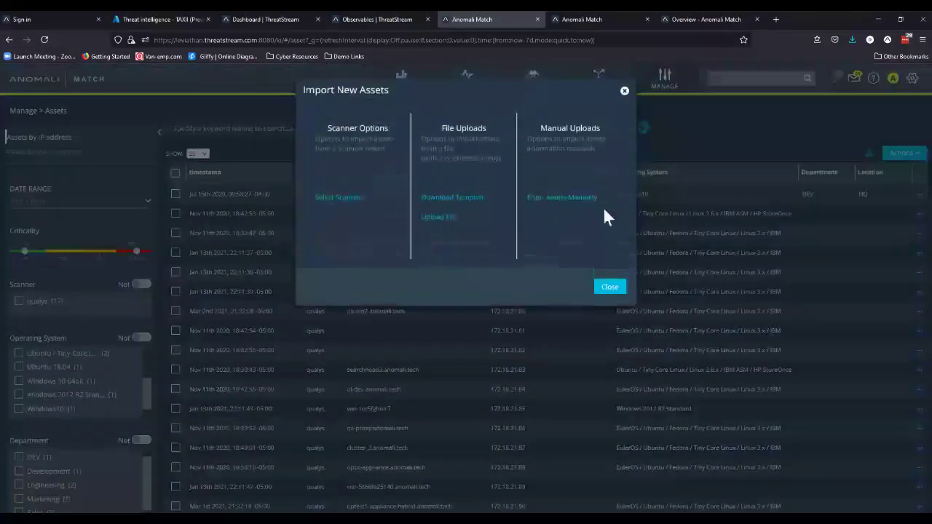
click(339, 198)
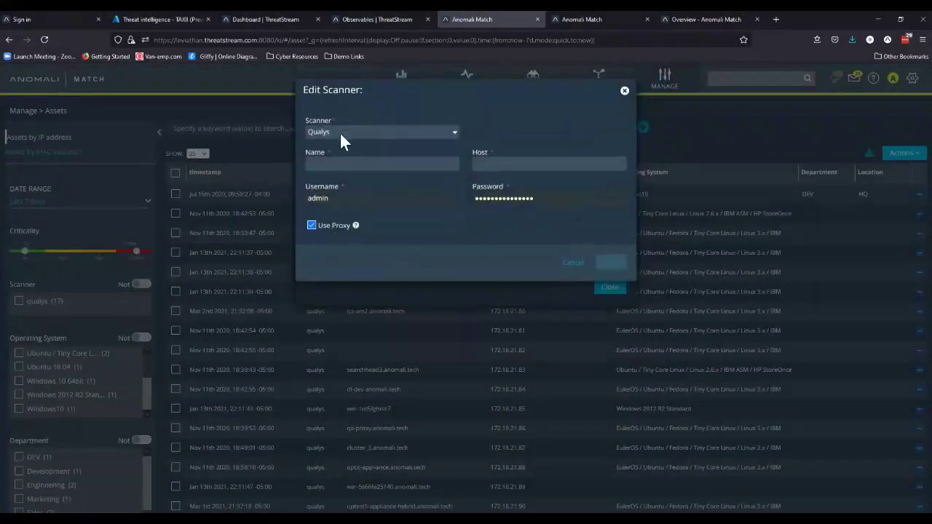
click(342, 134)
click(427, 222)
click(574, 264)
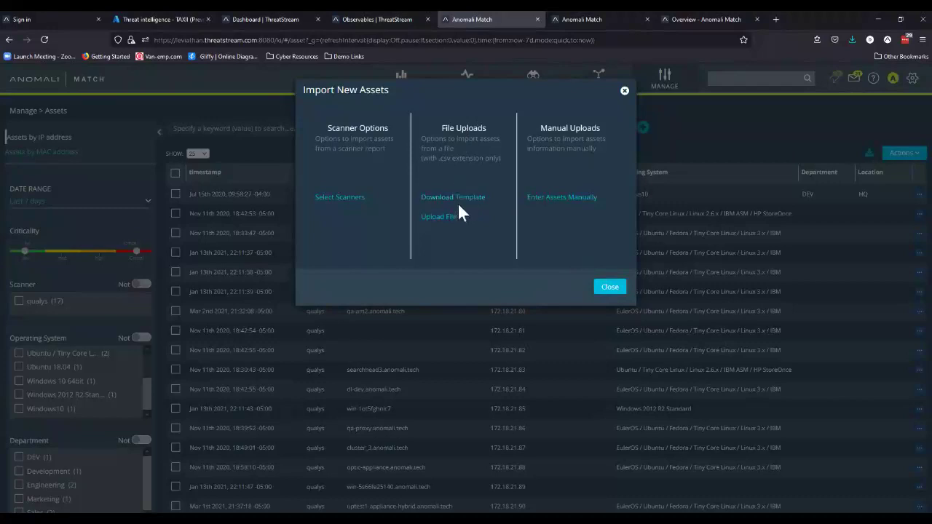
click(604, 290)
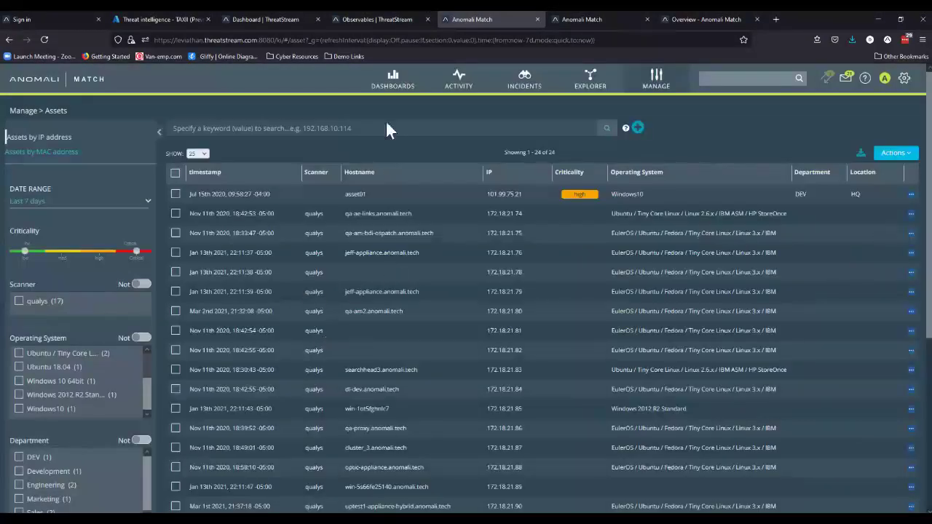
Open the IOC Match activity and set its date range to the last 1 year
click(394, 84)
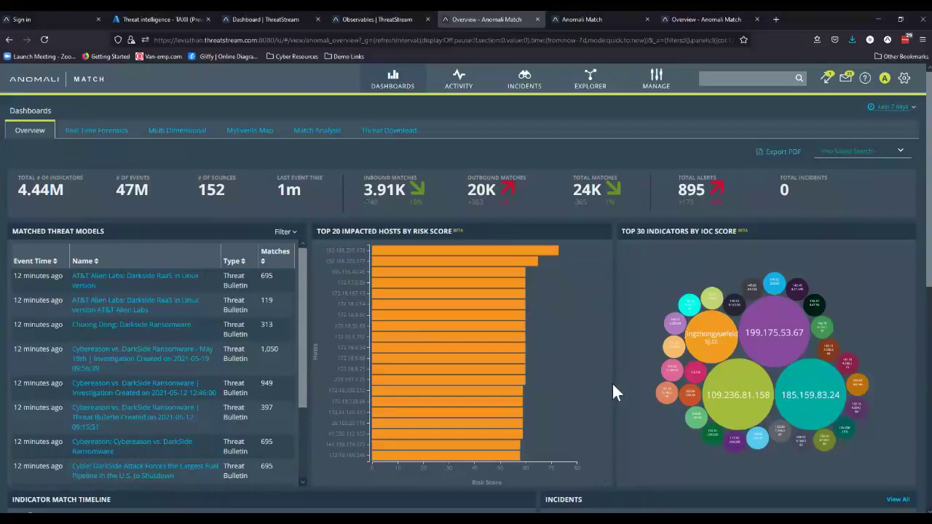
click(460, 81)
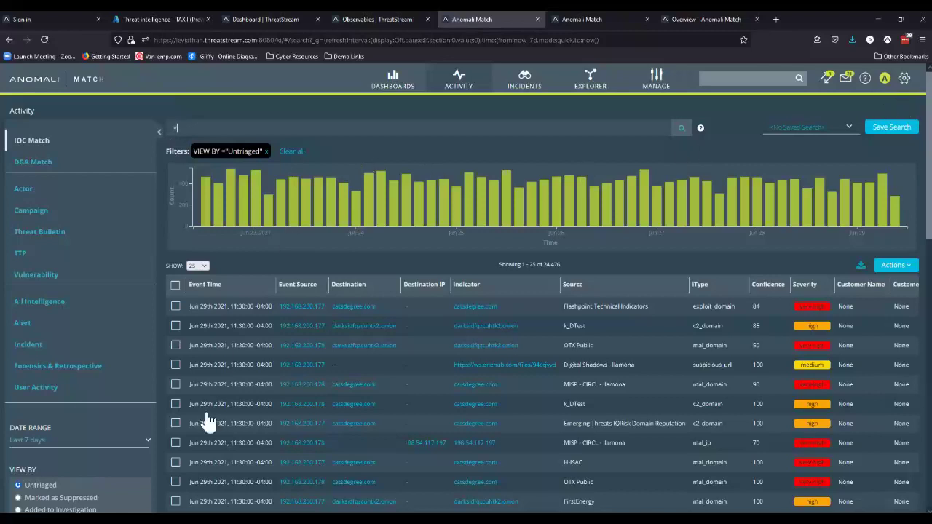
click(129, 446)
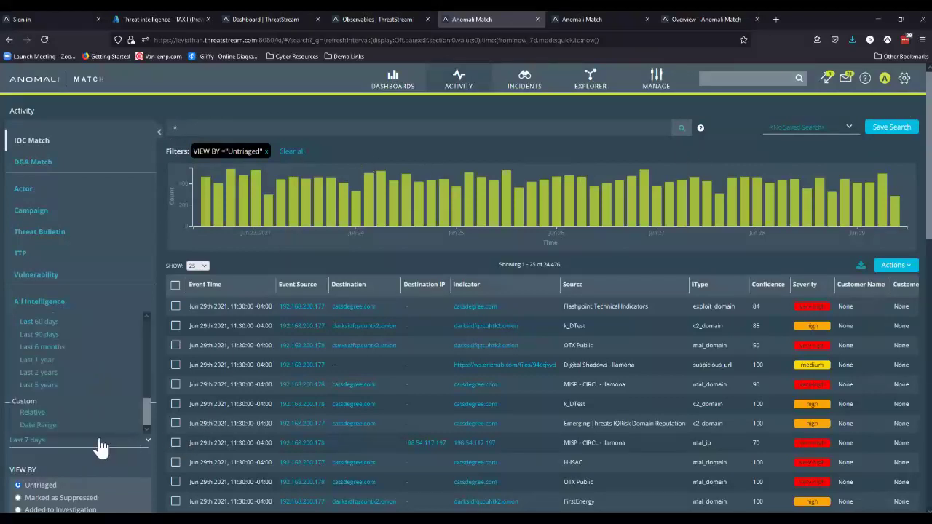
click(46, 358)
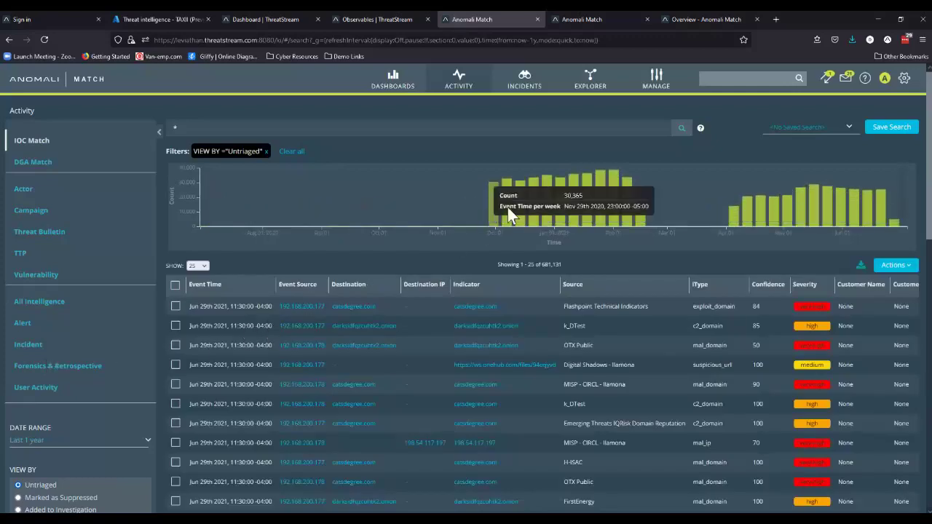
mouse_move(492, 207)
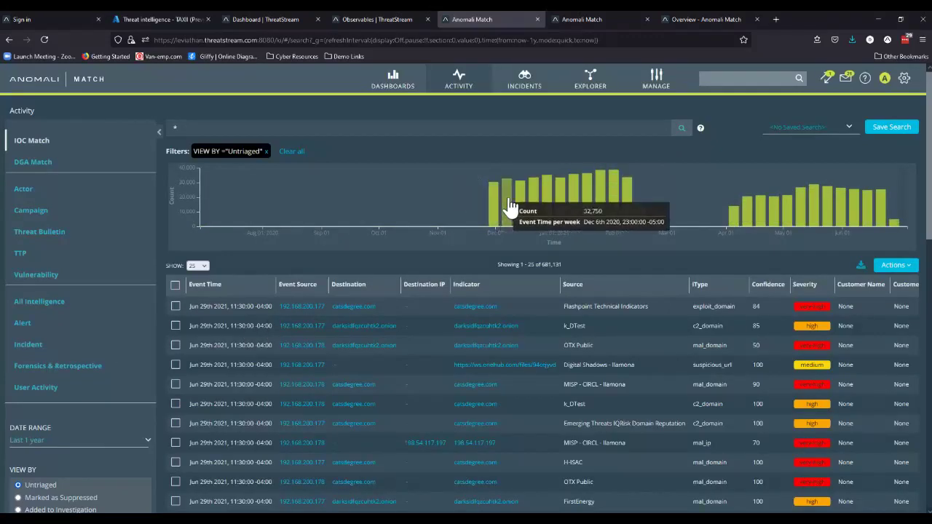
Filter the IOC matches to high through very high severity, confidence 74-100 and outbound network direction
scroll(146, 406, down, 5)
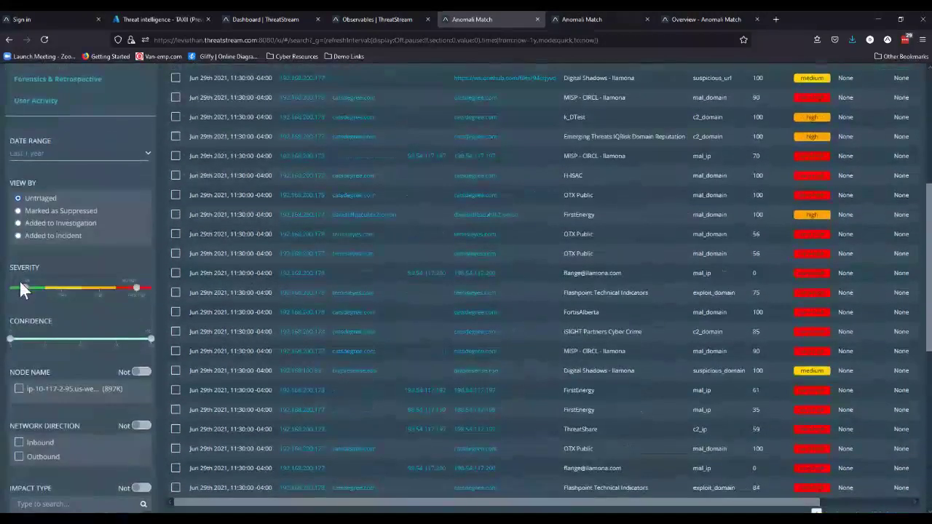
drag(20, 289, 99, 289)
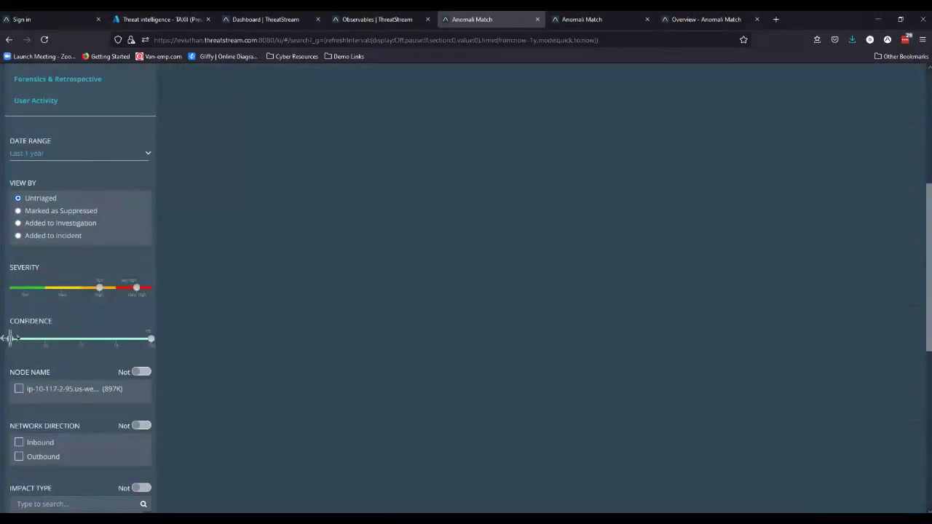
drag(17, 339, 108, 340)
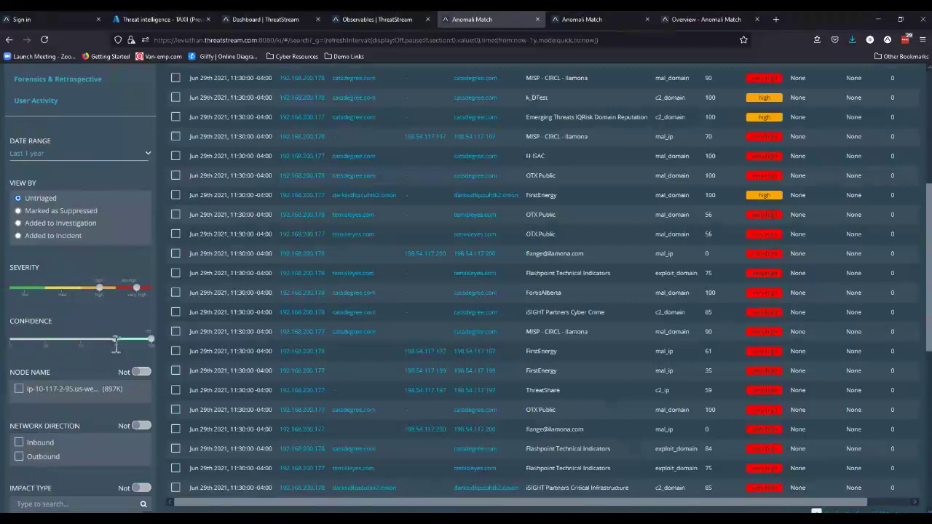
scroll(139, 374, down, 2)
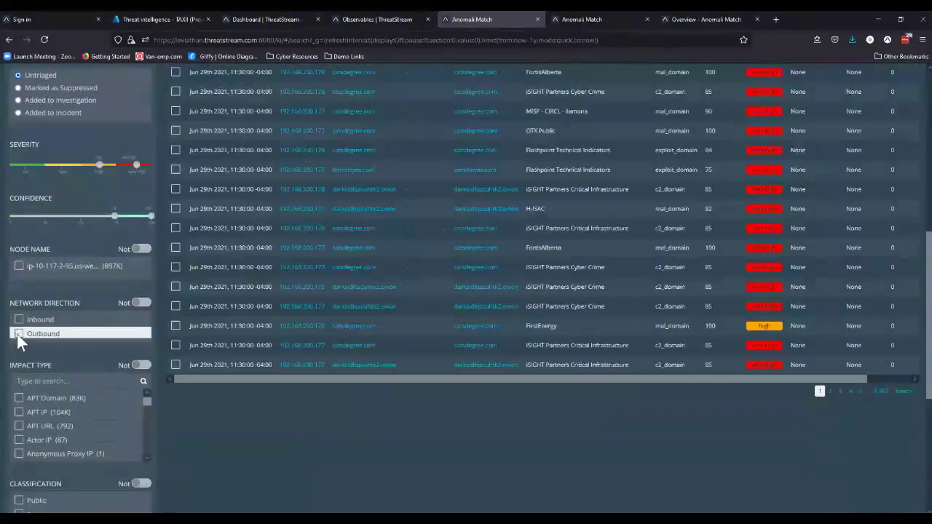
click(19, 334)
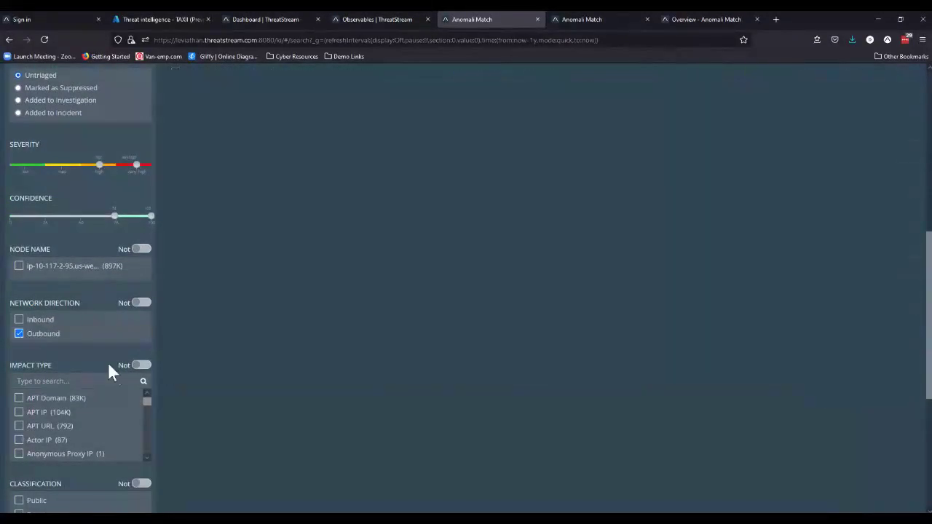
scroll(151, 415, down, 4)
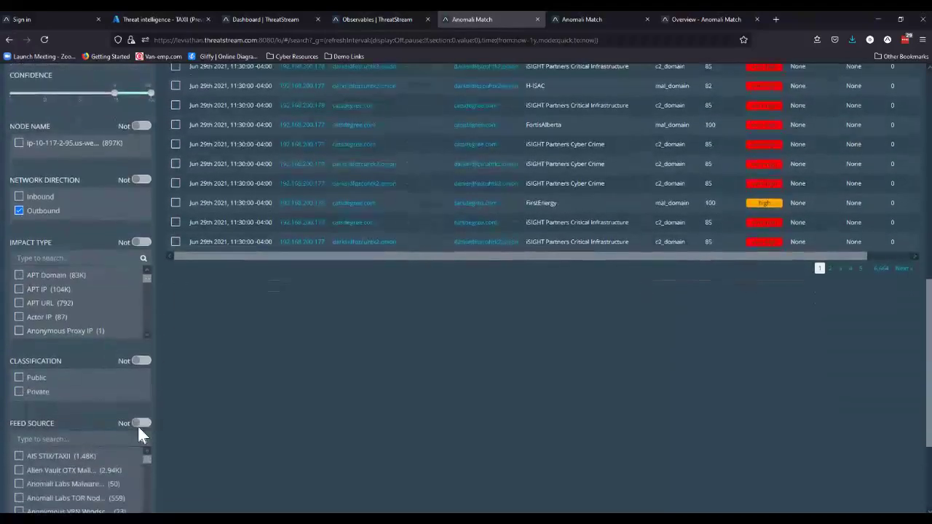
scroll(171, 430, up, 4)
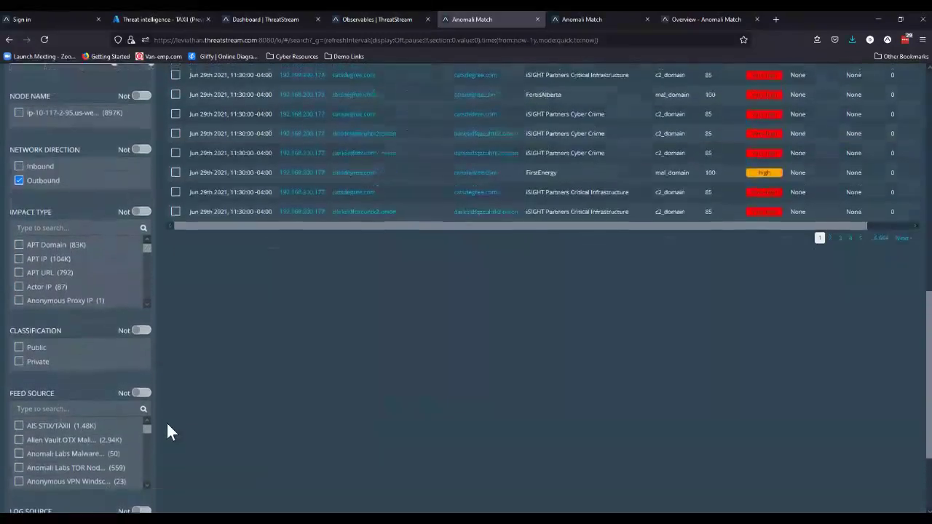
scroll(169, 432, up, 5)
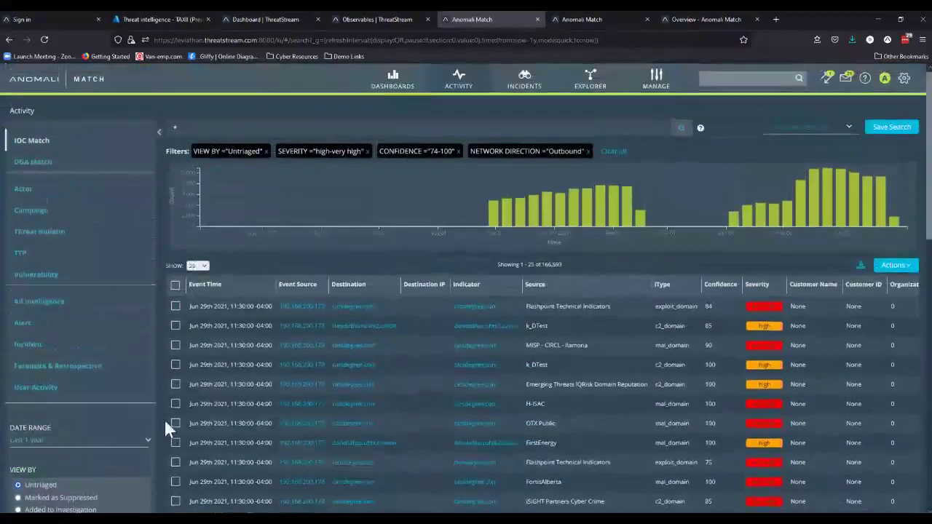
Search the filtered IOC matches for event.action=allowed
click(169, 130)
text(event)
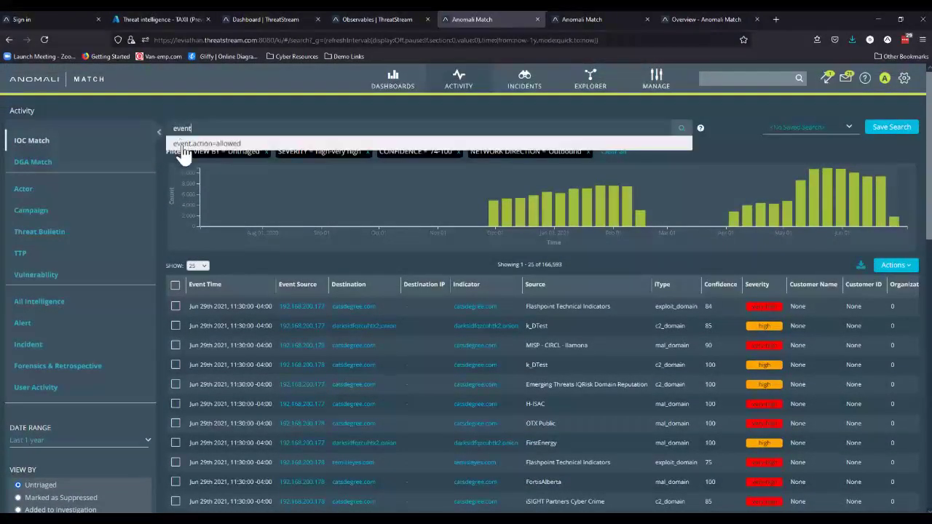
click(183, 143)
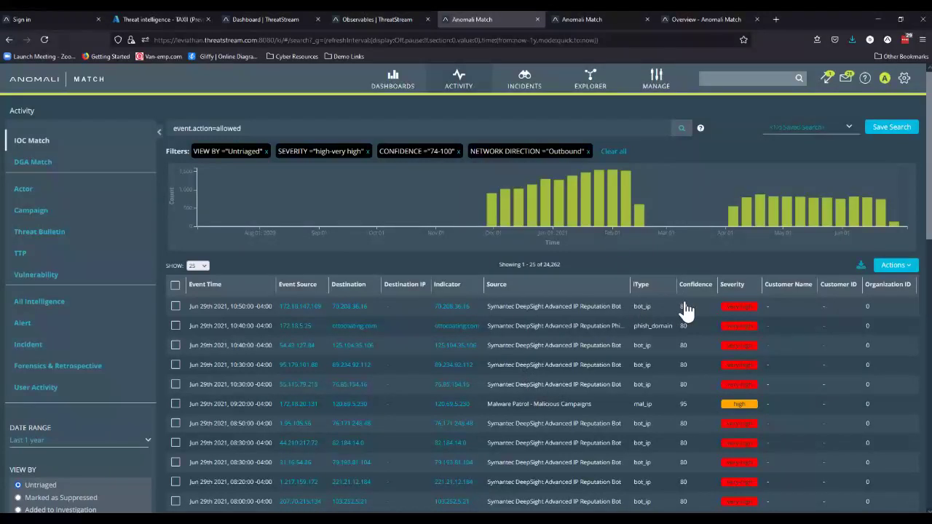
Inspect the details of the first listed DGA match and return to the Overview dashboard
click(40, 171)
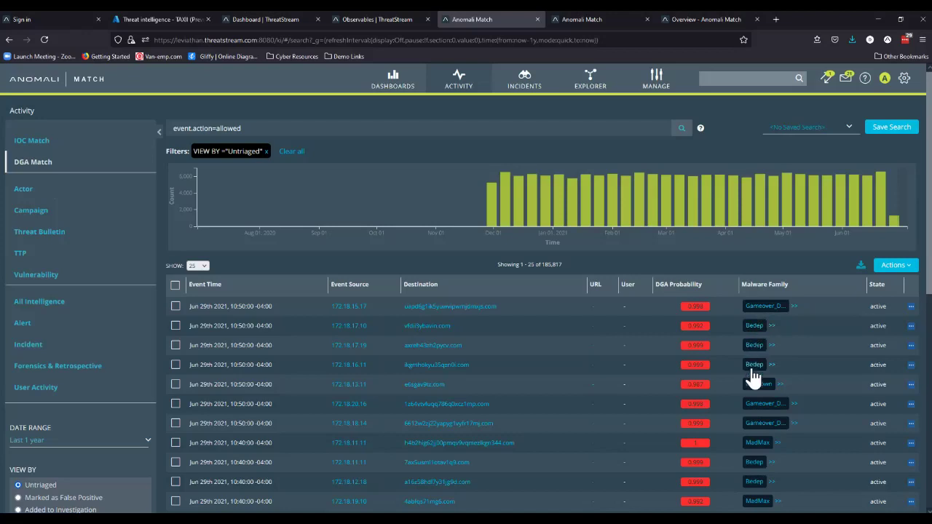
click(911, 312)
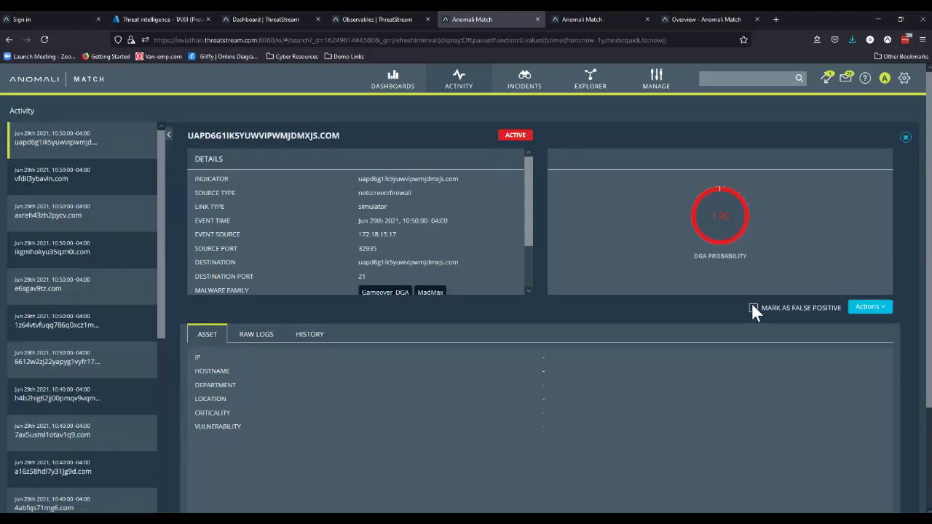
click(391, 80)
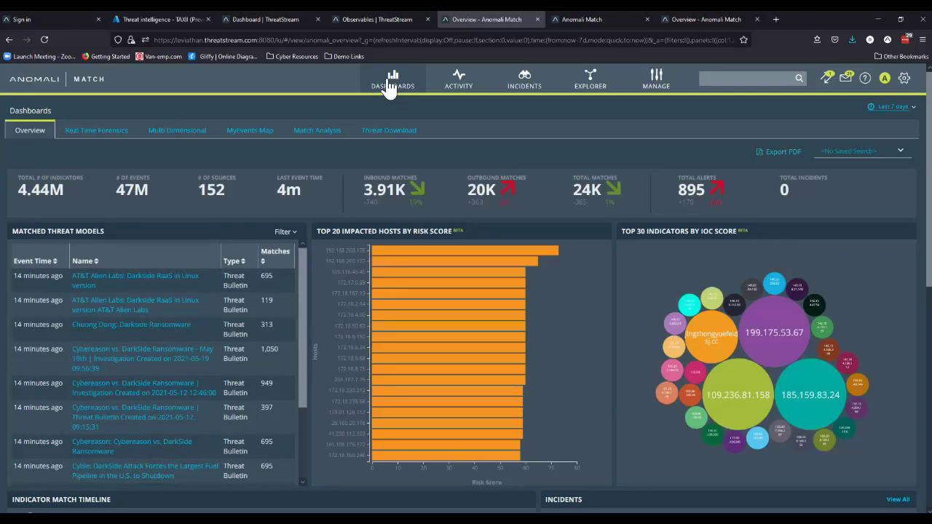
In the other open Anomali Match activity page, go to the alert settings and open the Vulnerability Matches rule
click(581, 21)
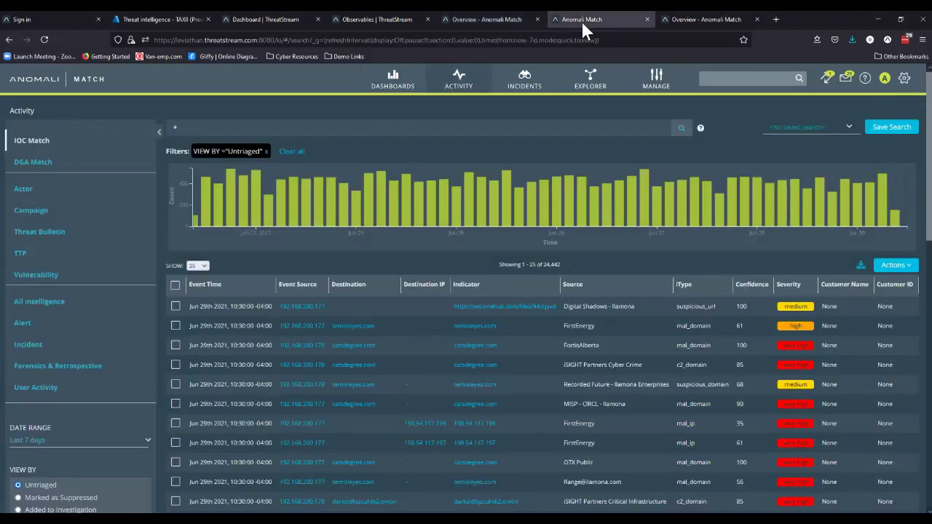
click(904, 78)
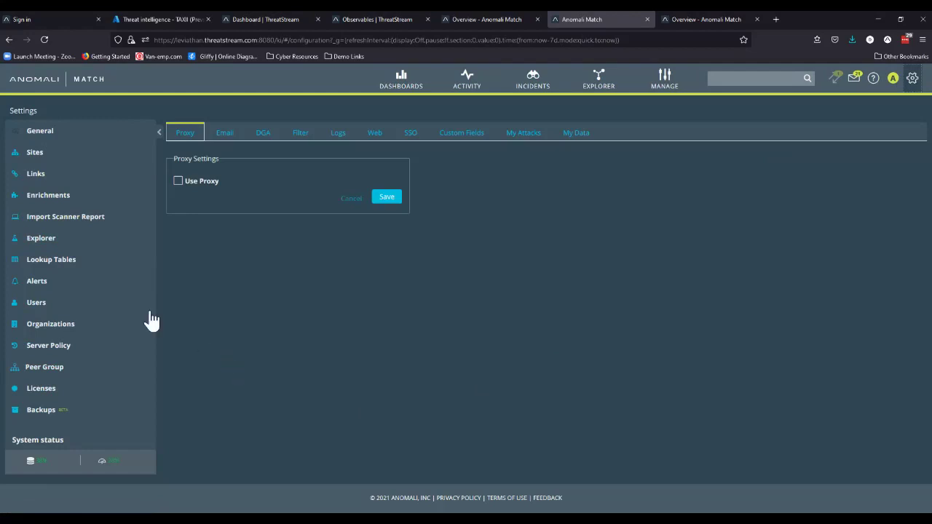
click(32, 288)
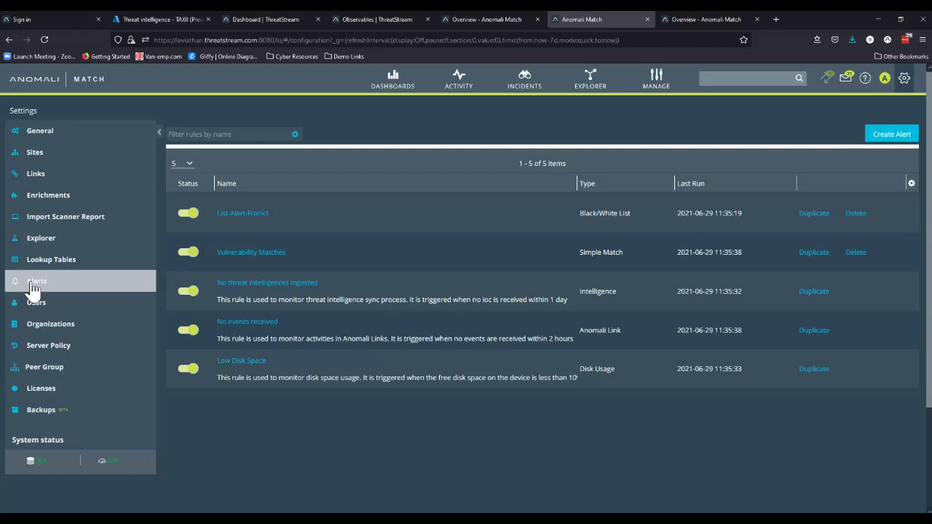
click(251, 254)
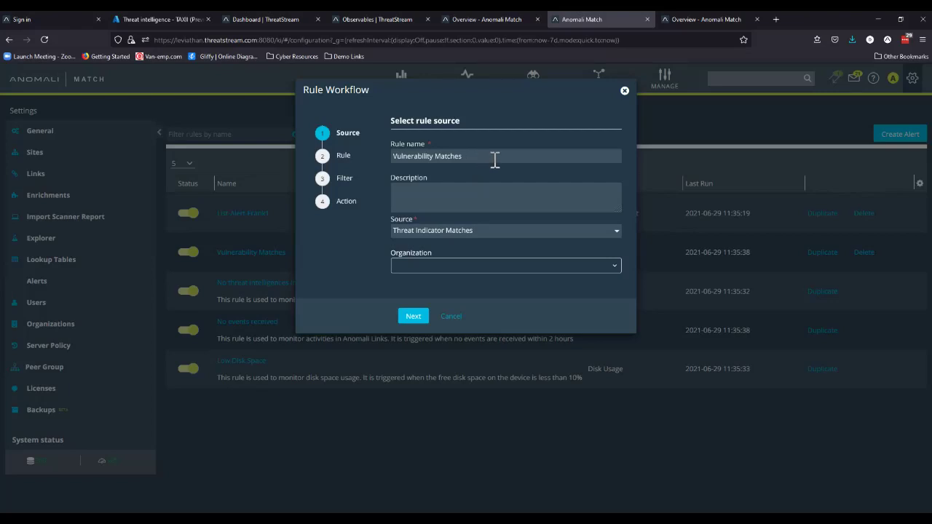
Review the alert rule's available sources and rule types, keeping Threat Indicator Matches and Simple Match
click(488, 231)
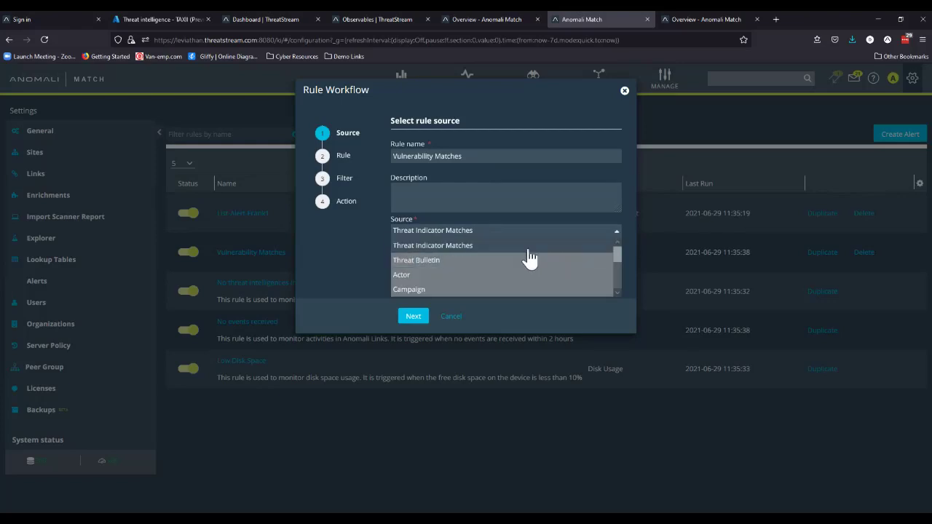
scroll(616, 254, down, 1)
mouse_move(615, 255)
mouse_down()
mouse_move(618, 283)
mouse_move(618, 248)
mouse_up()
click(413, 319)
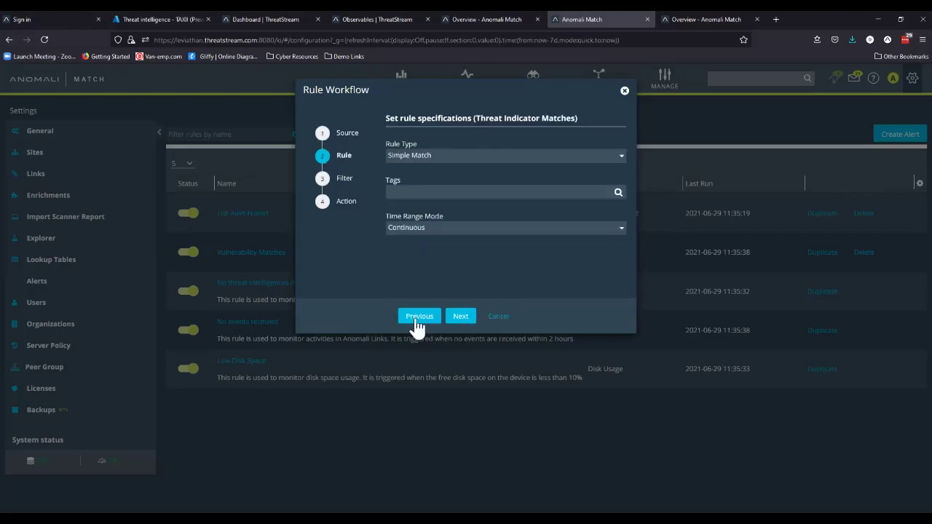
click(474, 155)
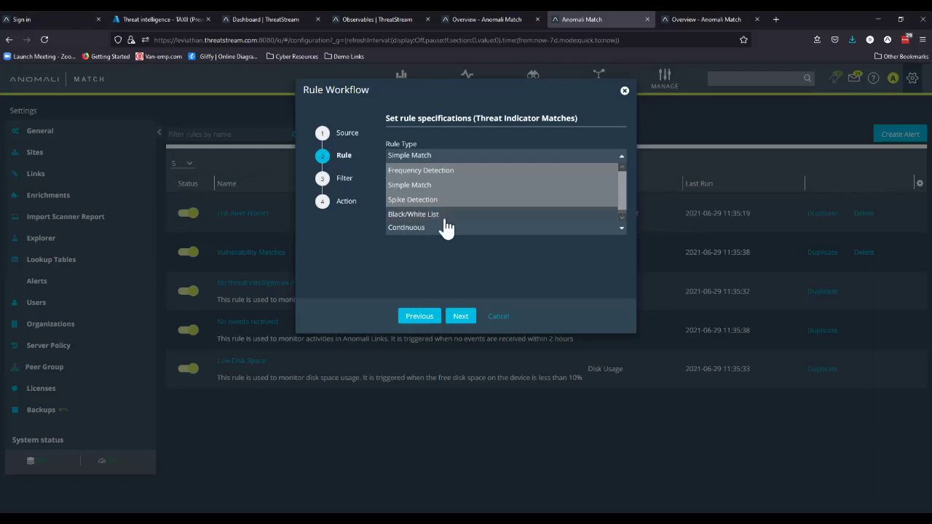
click(356, 244)
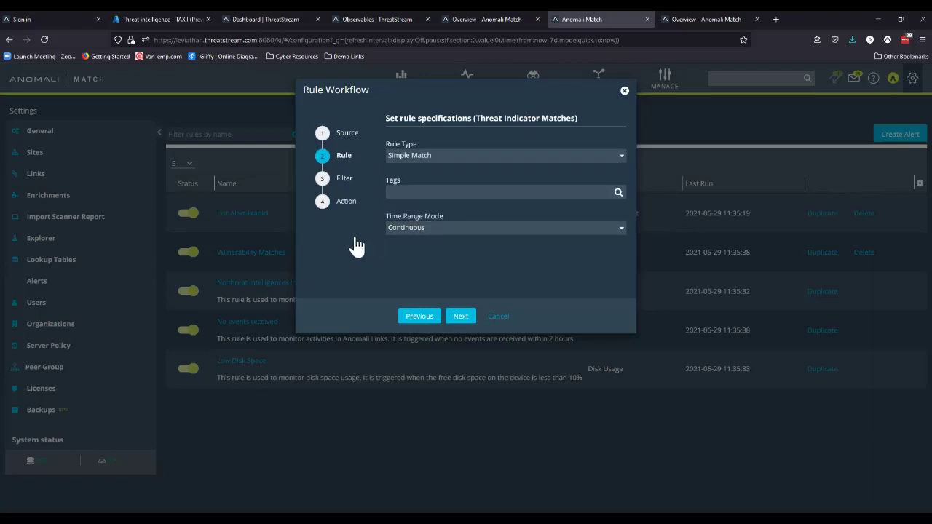
Enter CVE-2020-1472 as the tag in the Simple Match rule specifications
click(434, 192)
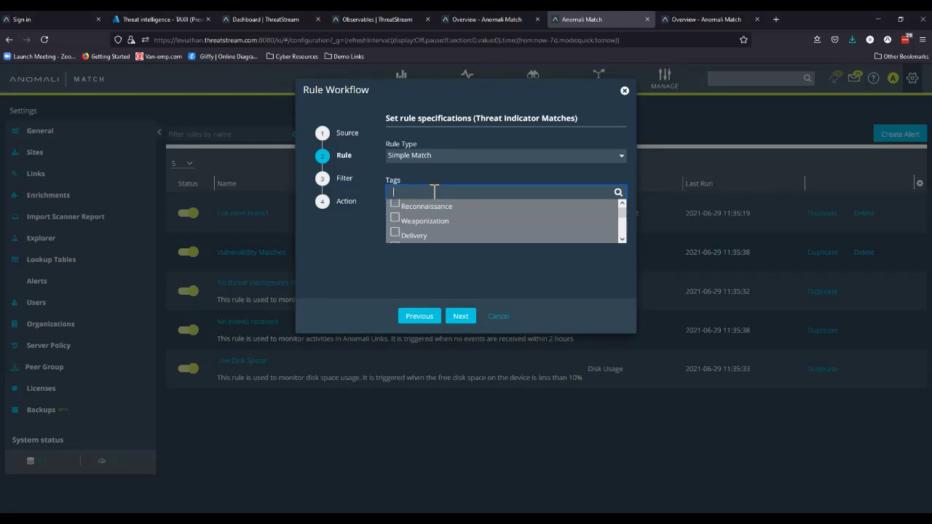
text(CV)
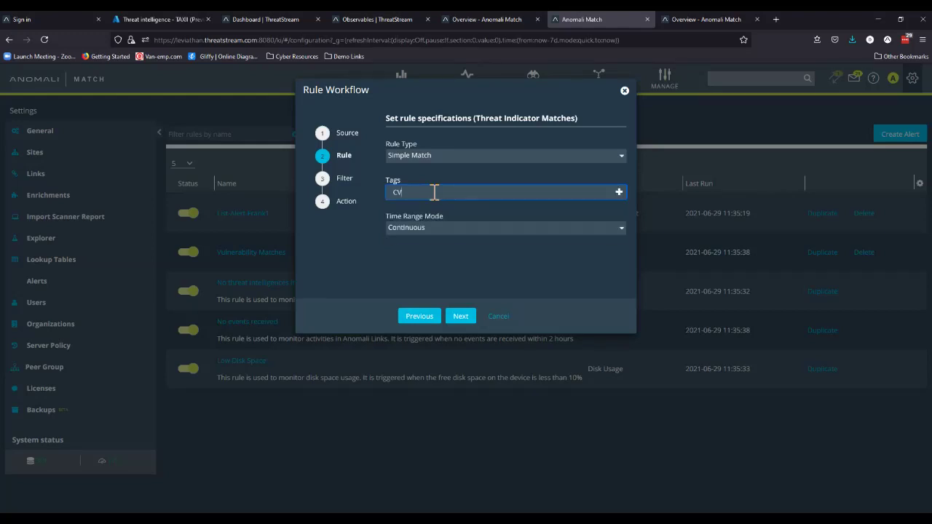
text(E-2020-1472)
Switch the rule's time range mode to Custom Time Range and open the custom Date Range choice
click(456, 227)
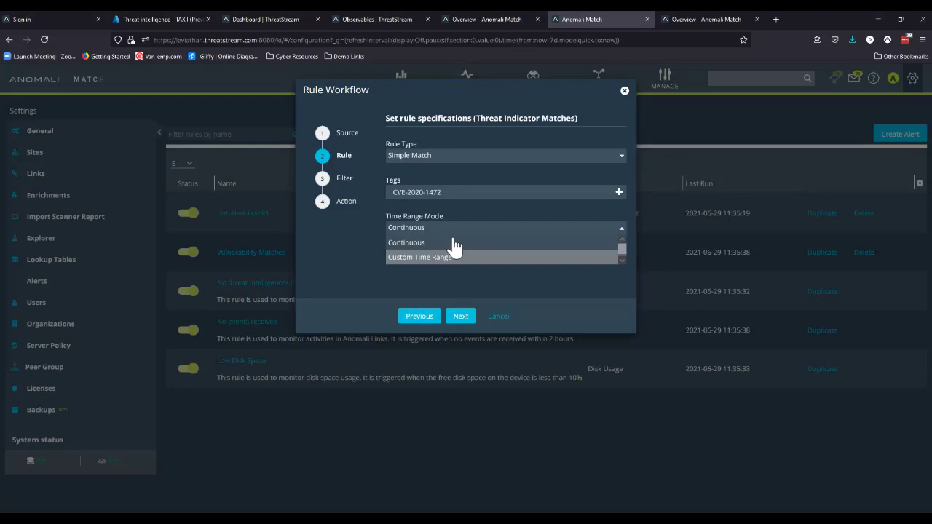
click(450, 257)
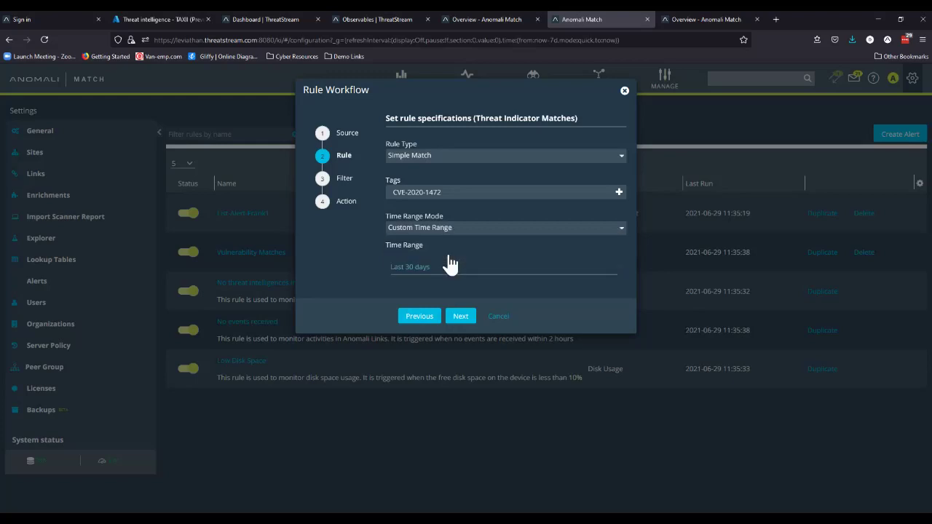
click(562, 268)
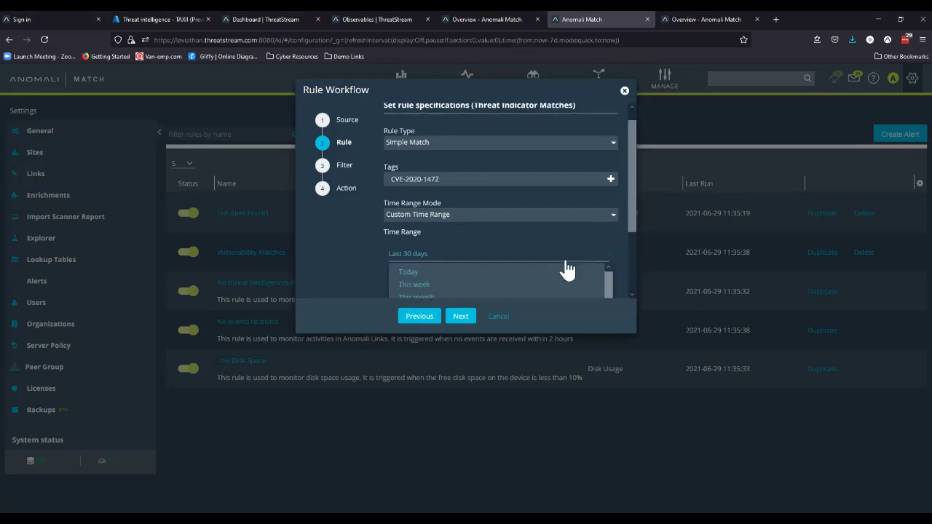
scroll(471, 244, down, 3)
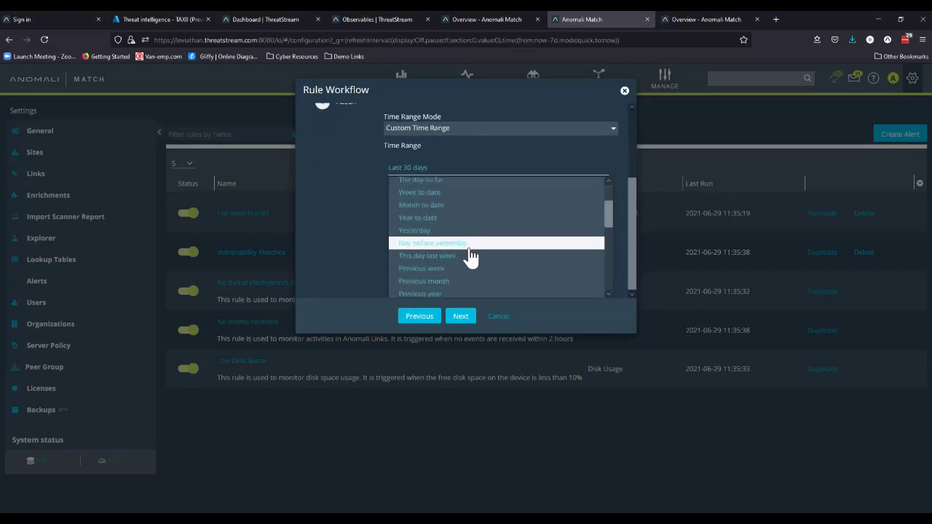
scroll(609, 265, down, 4)
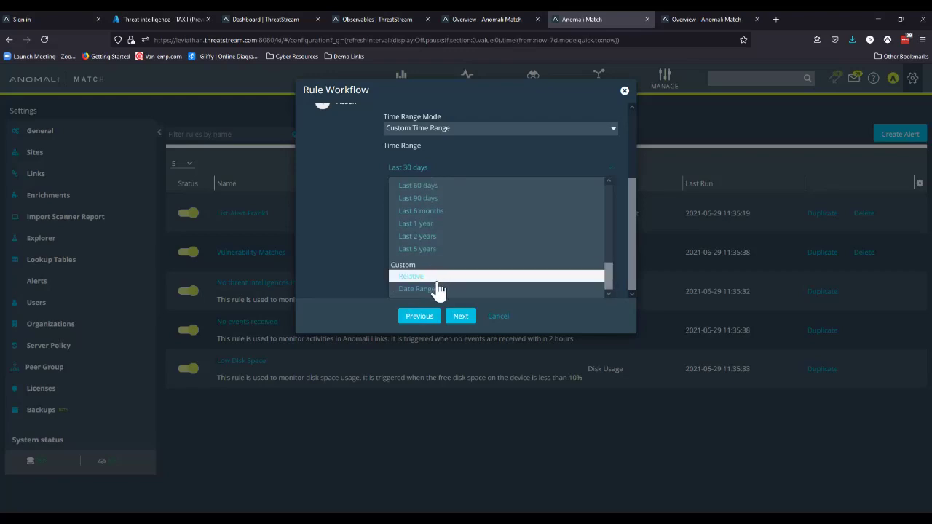
click(434, 289)
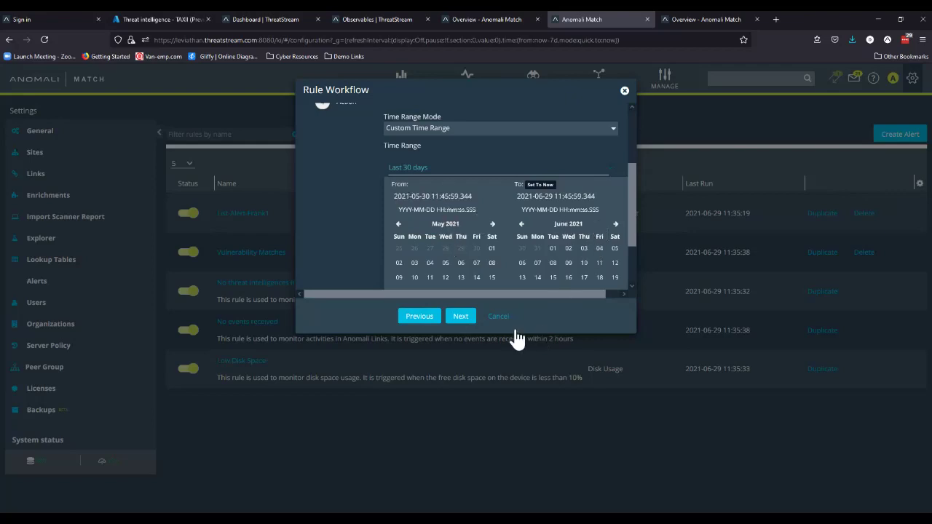
Try a Forward Syslog rule action with CEF format and TCP mode, and cancel both the action and the rule workflow
click(461, 318)
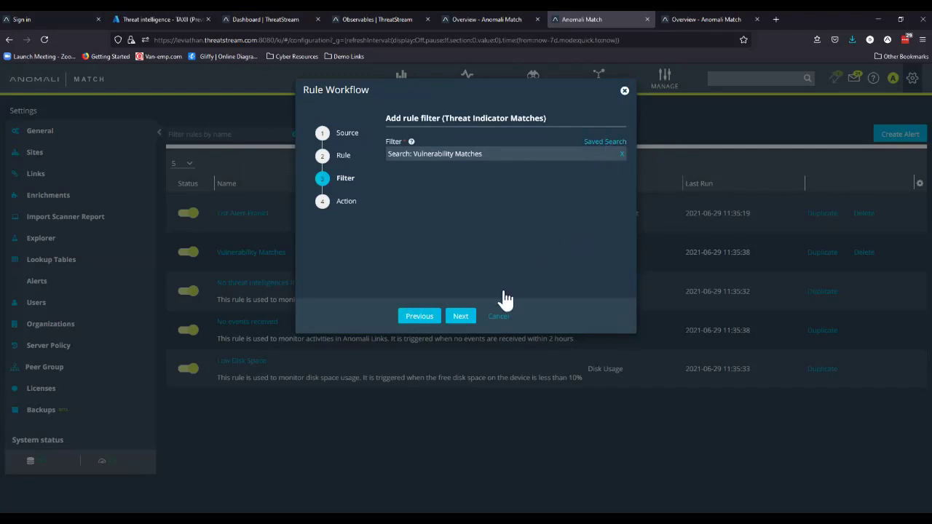
click(462, 317)
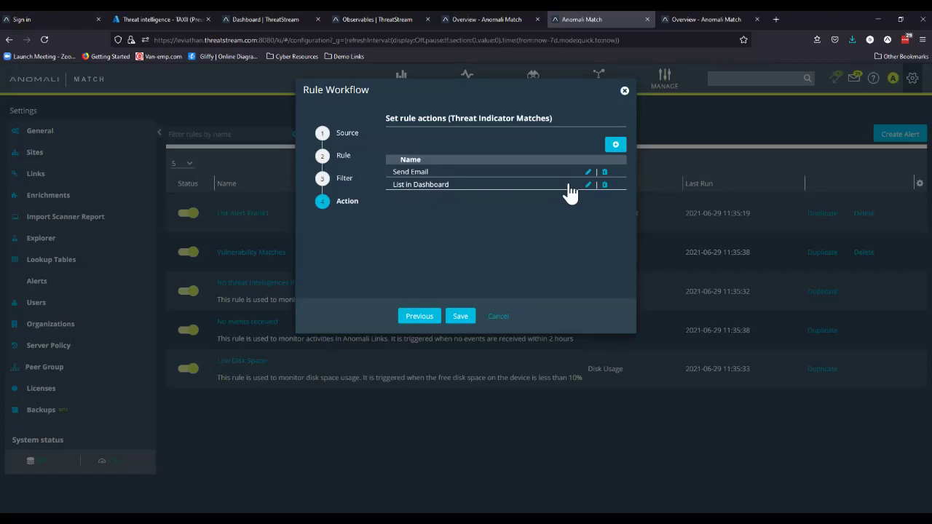
click(615, 146)
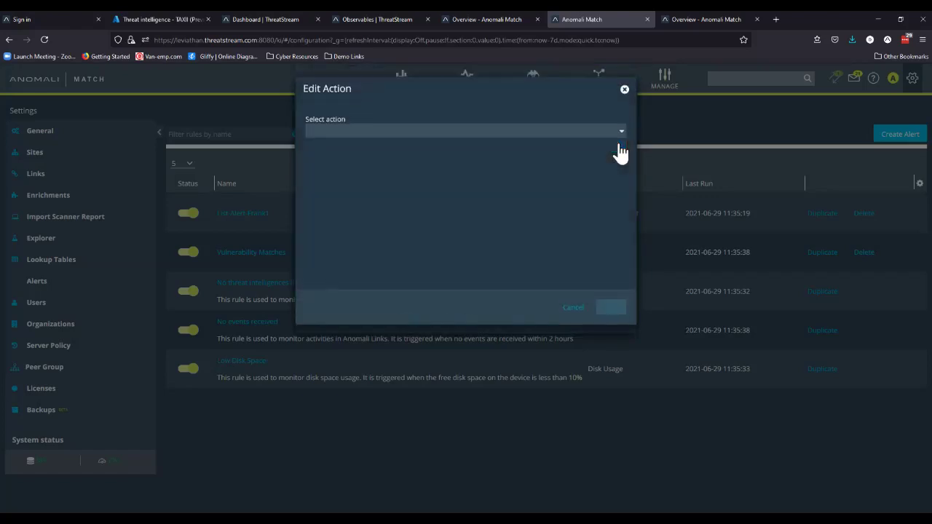
click(521, 133)
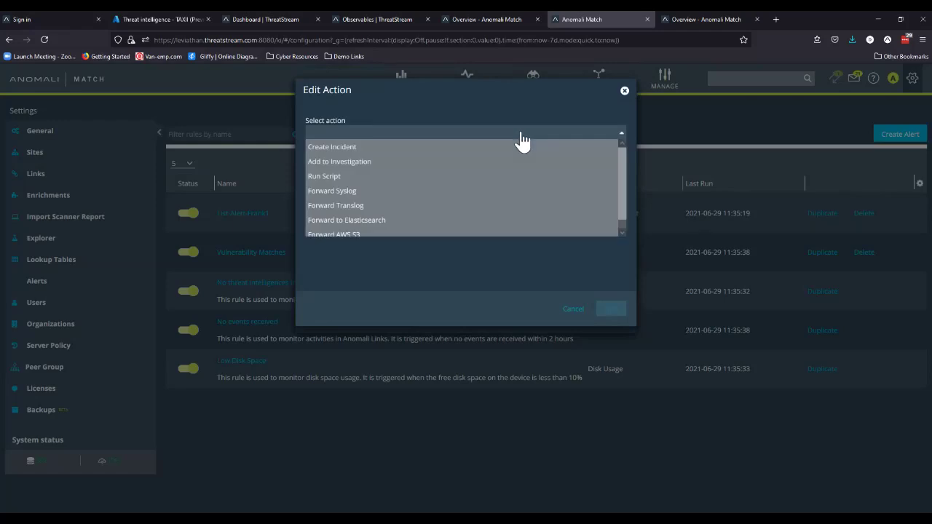
click(349, 190)
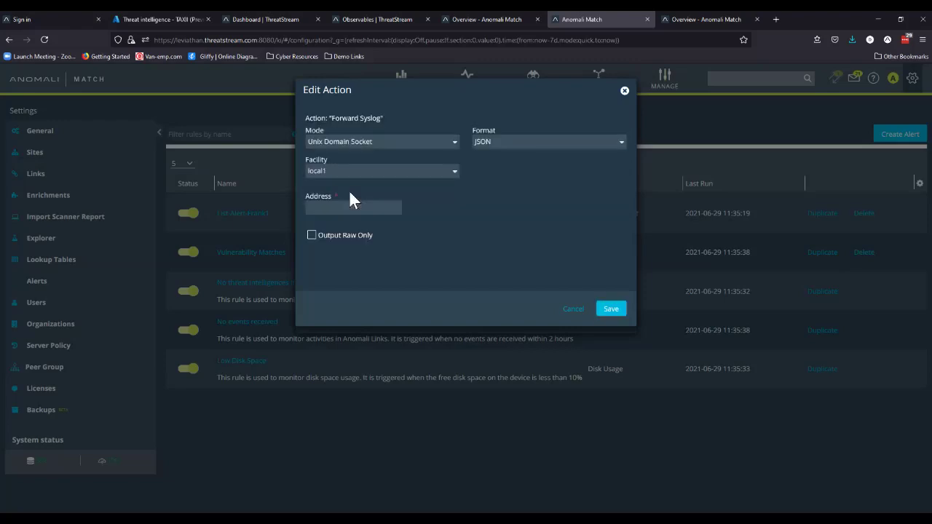
click(522, 148)
click(498, 177)
click(444, 143)
click(343, 170)
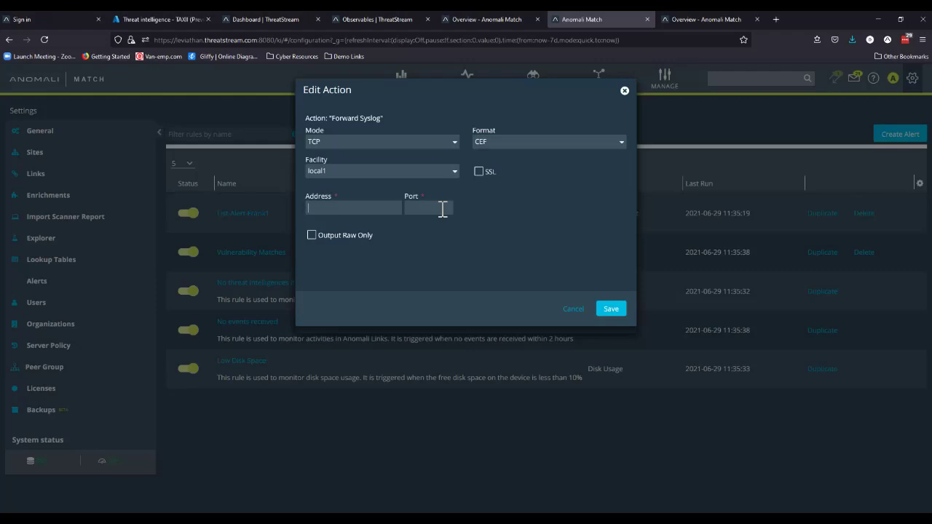
click(575, 312)
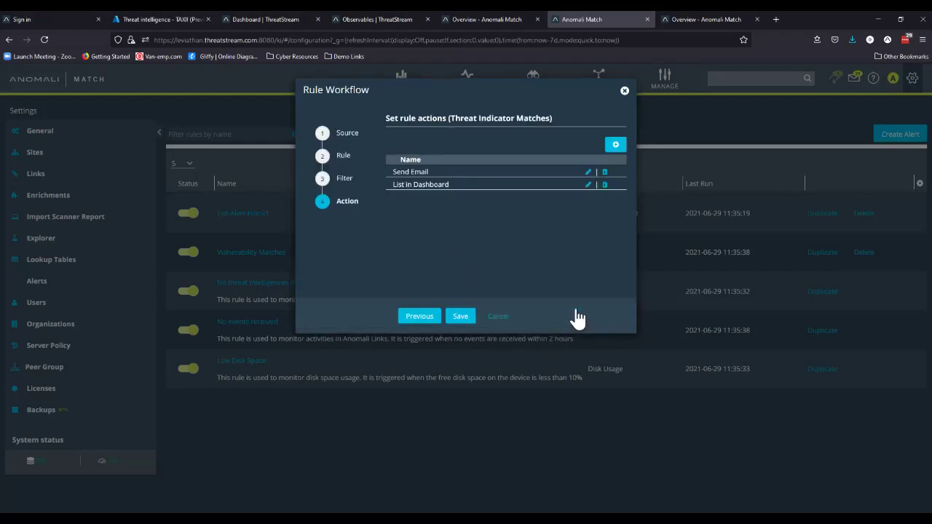
click(497, 315)
Return to the Overview dashboard and set its time range to Last 1 year
click(395, 82)
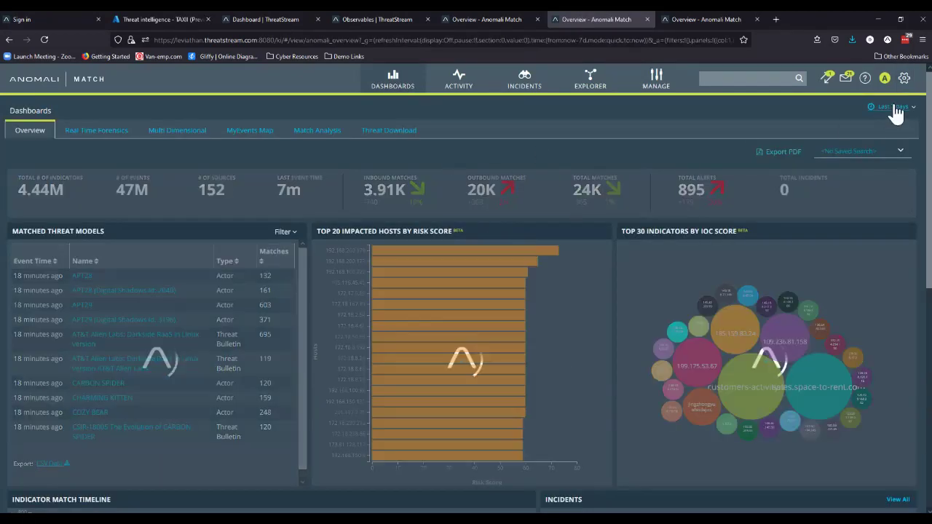
click(896, 109)
click(889, 177)
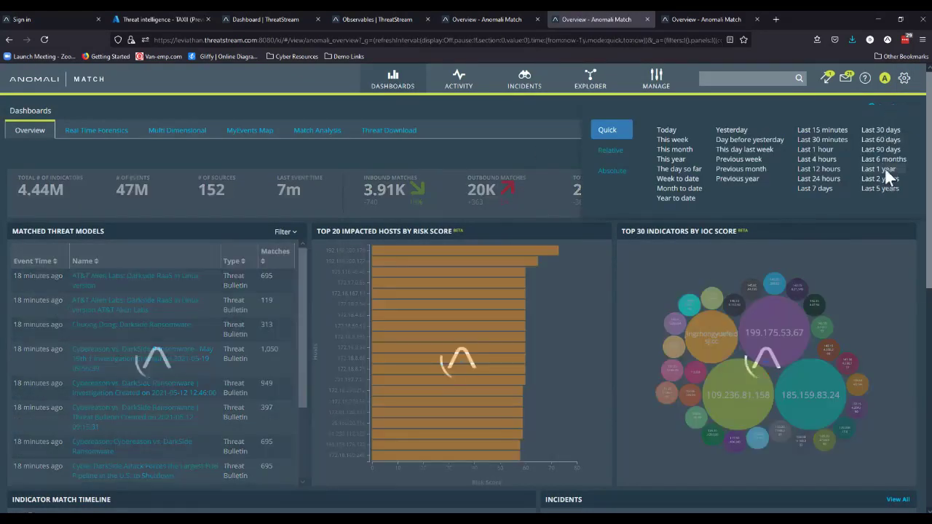